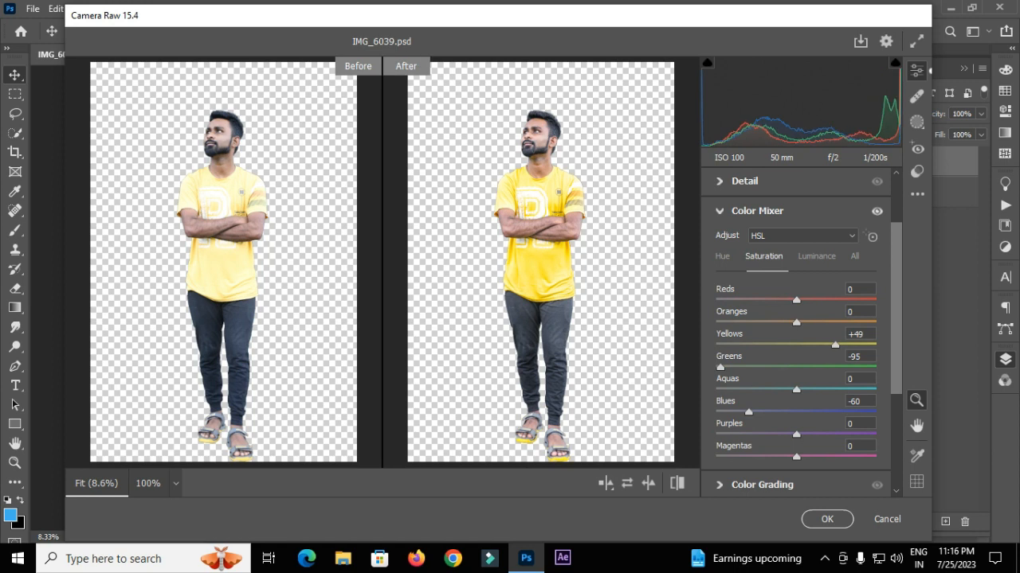
- Set the Oranges luminance to +4 in the Color Mixer and apply the Camera Raw adjustments
left_click(816, 257)
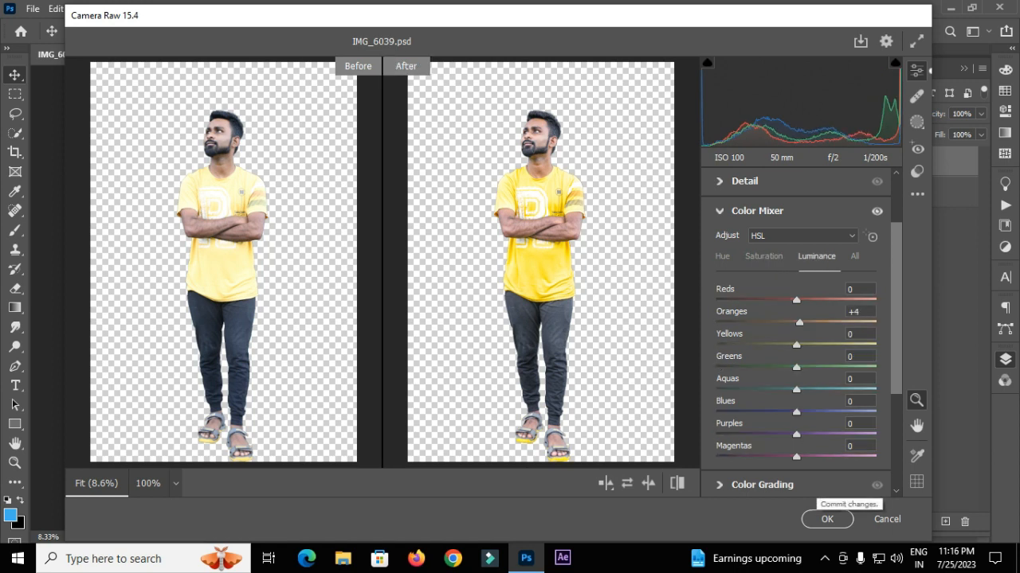
left_click(827, 519)
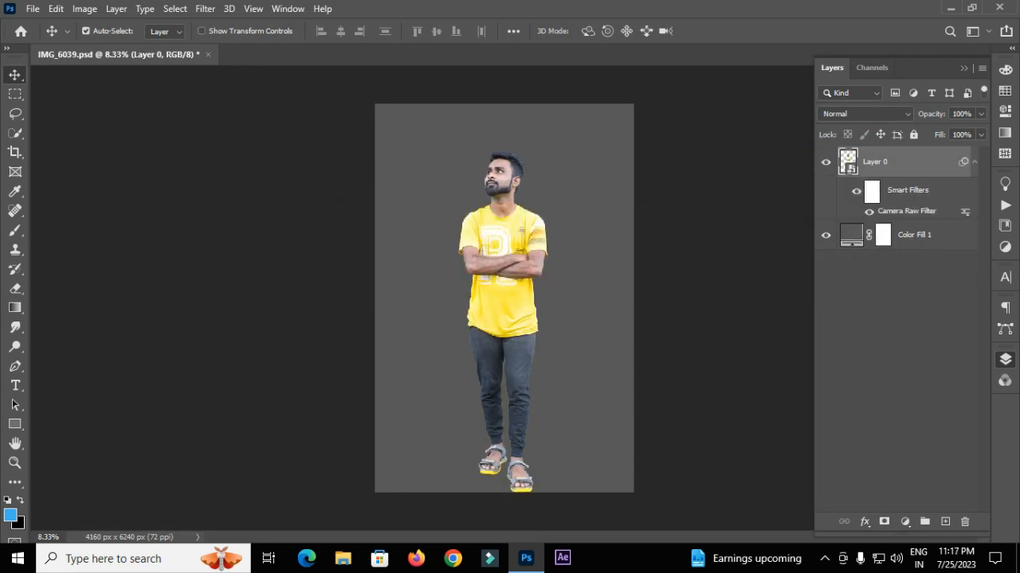
- Add a Selective Color adjustment layer and adjust its Yellows, setting Cyan to -51%
key("ctrl+plus")
key("ctrl+plus")
scroll(504, 299, "up", 1)
key("ctrl+minus")
left_click(905, 521)
left_click(942, 512)
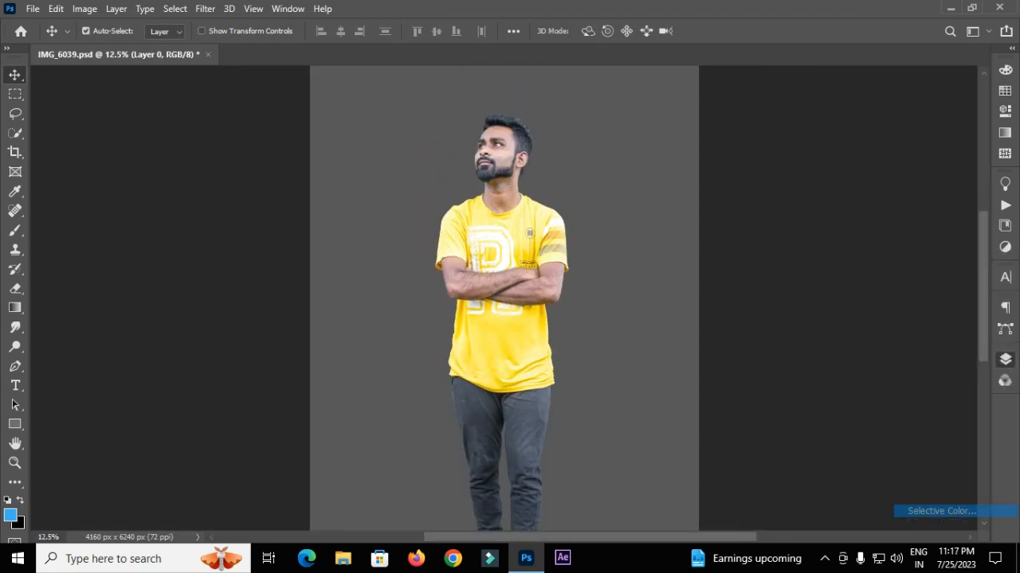
left_click(891, 128)
left_click(849, 152)
left_click_drag(877, 161, 840, 161)
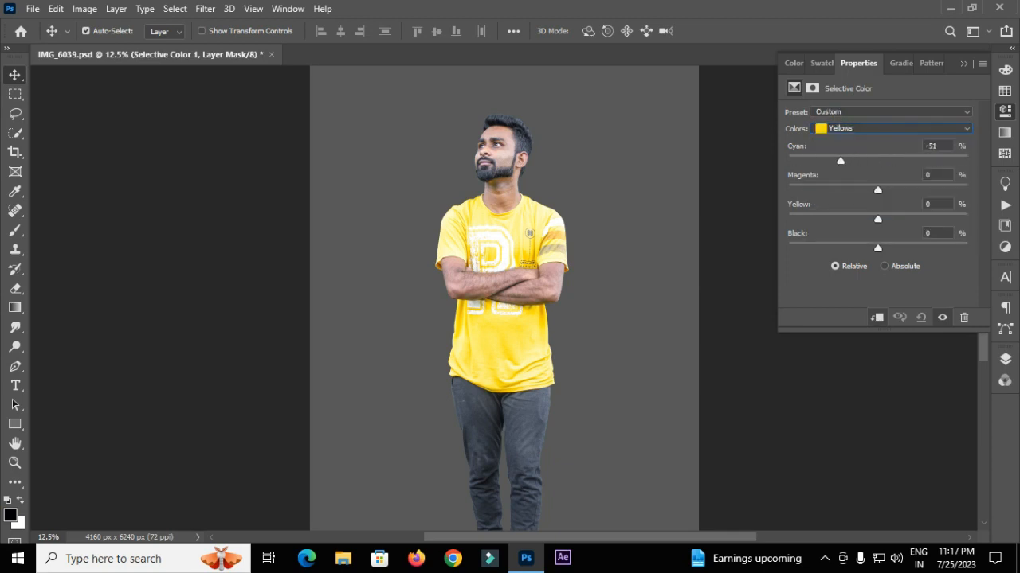
left_click_drag(877, 189, 932, 219)
- Raise the Black amount slightly for the Blacks range in the Selective Color adjustment
left_click(891, 129)
left_click(868, 236)
left_click_drag(878, 249, 889, 248)
left_click(1005, 359)
- Choose the Burn tool for the subject's Layer 0 and rasterize that layer
left_click(876, 193)
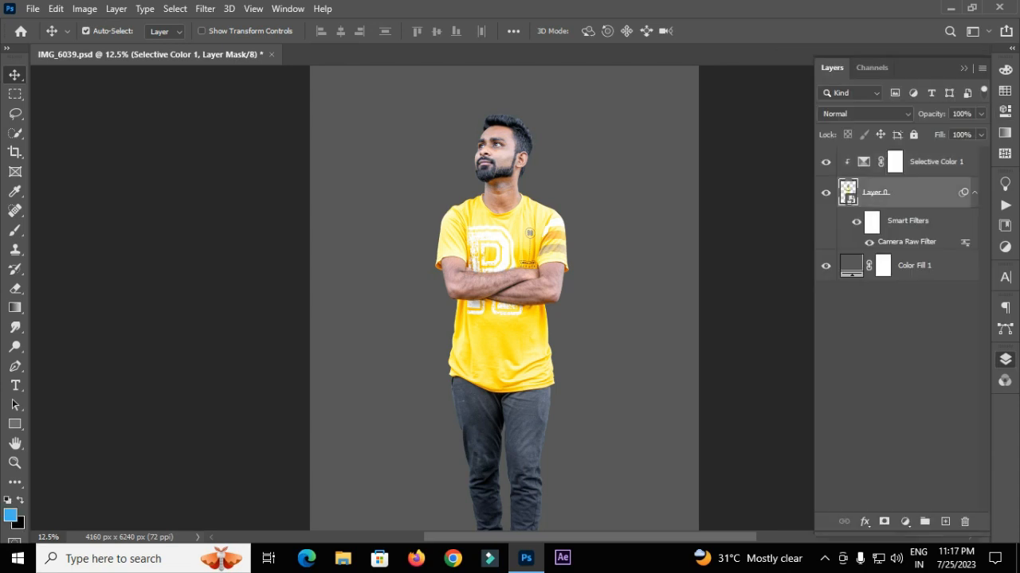
scroll(510, 270, "down", 3)
right_click(14, 347)
left_click(64, 347)
key("shift+o")
scroll(504, 298, "down", 2)
right_click(911, 192)
left_click(868, 278)
- Burn over both legs of the trousers to darken them
key("ctrl+plus")
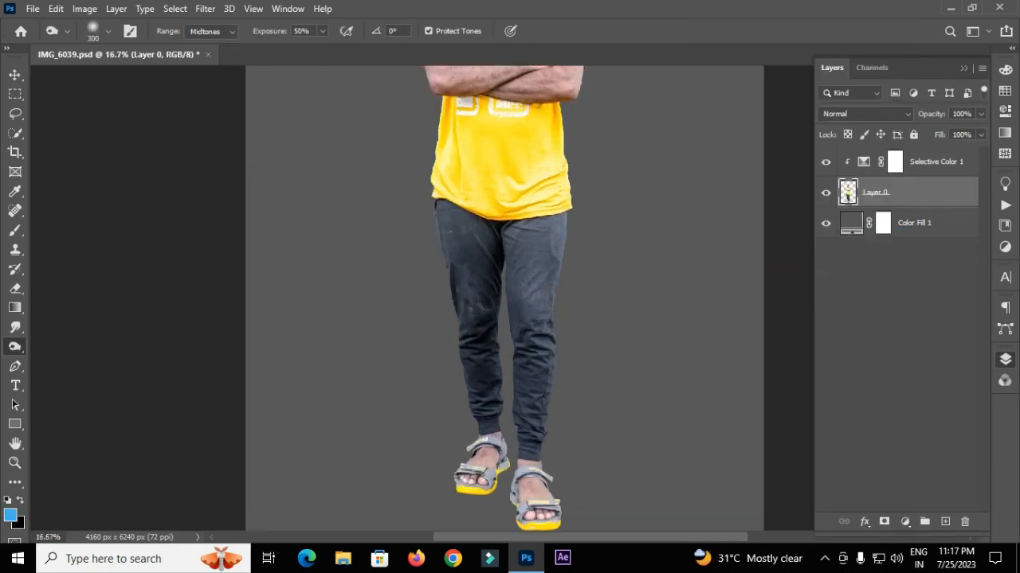
mouse_move(443, 214)
left_mouse_down()
mouse_move(480, 302)
mouse_move(481, 426)
left_mouse_up()
mouse_move(524, 238)
left_mouse_down()
mouse_move(524, 314)
mouse_move(551, 233)
mouse_move(535, 423)
mouse_move(517, 375)
mouse_move(527, 490)
mouse_move(476, 473)
mouse_move(482, 446)
left_mouse_up()
key("ctrl+minus")
key("ctrl+minus")
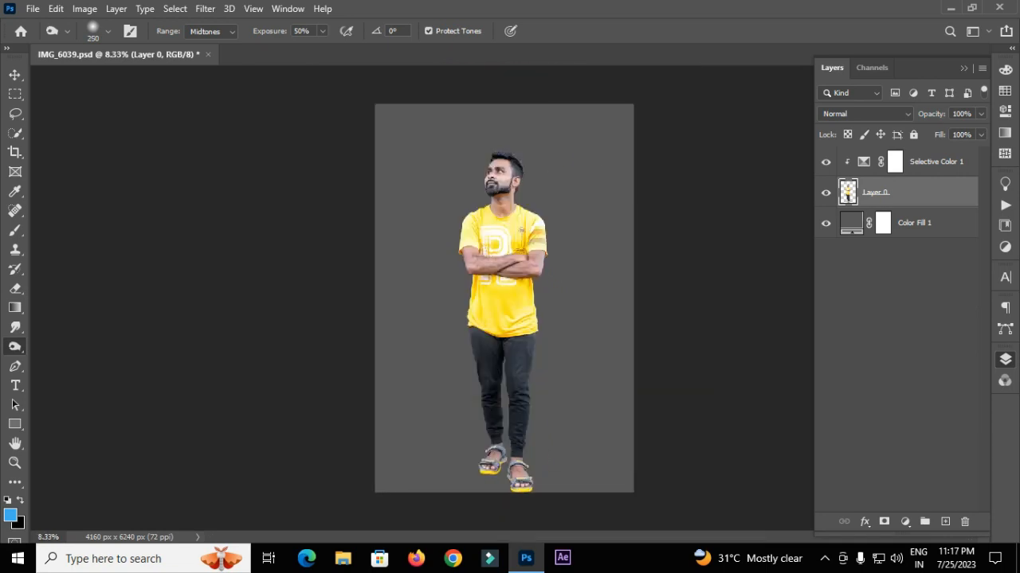
- Merge the Selective Color adjustment down into Layer 0 and convert the merged layer to a smart object
right_click(922, 162)
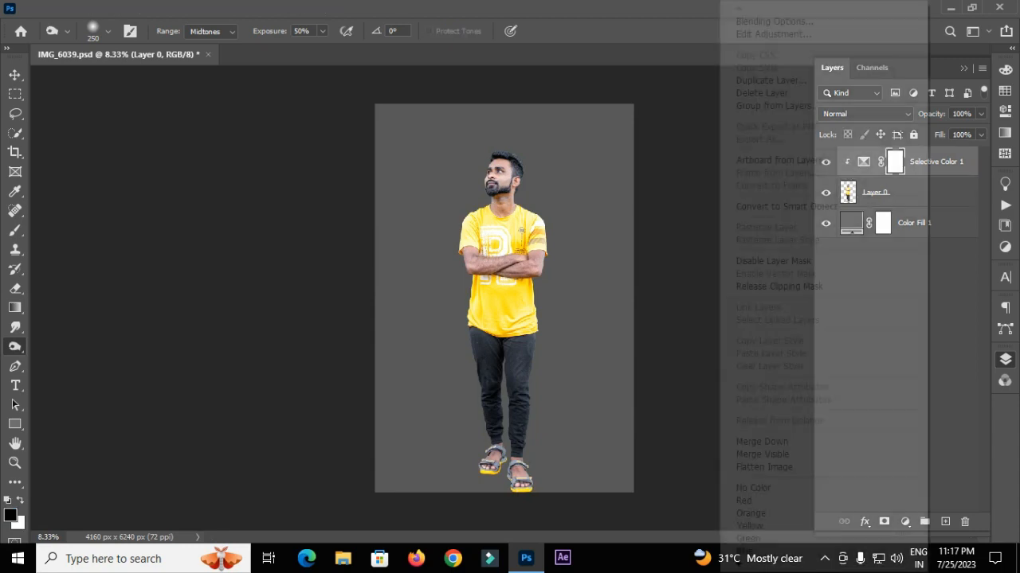
left_click(768, 442)
right_click(933, 161)
left_click(793, 207)
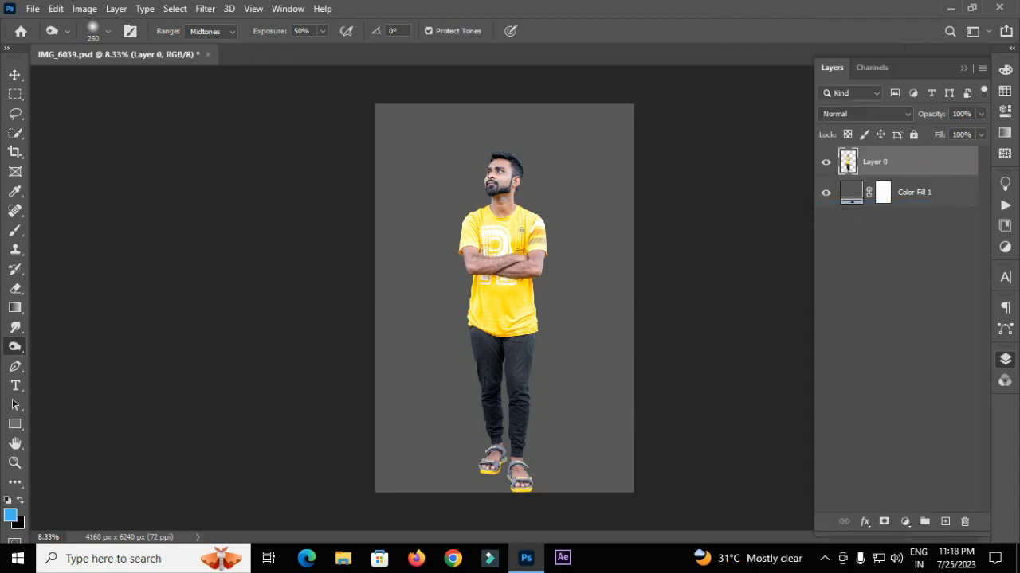
- Widen the canvas equally on both sides with the Crop tool to about 9843 x 6240 px
key("c")
left_click_drag(375, 298, 199, 280)
key("Return")
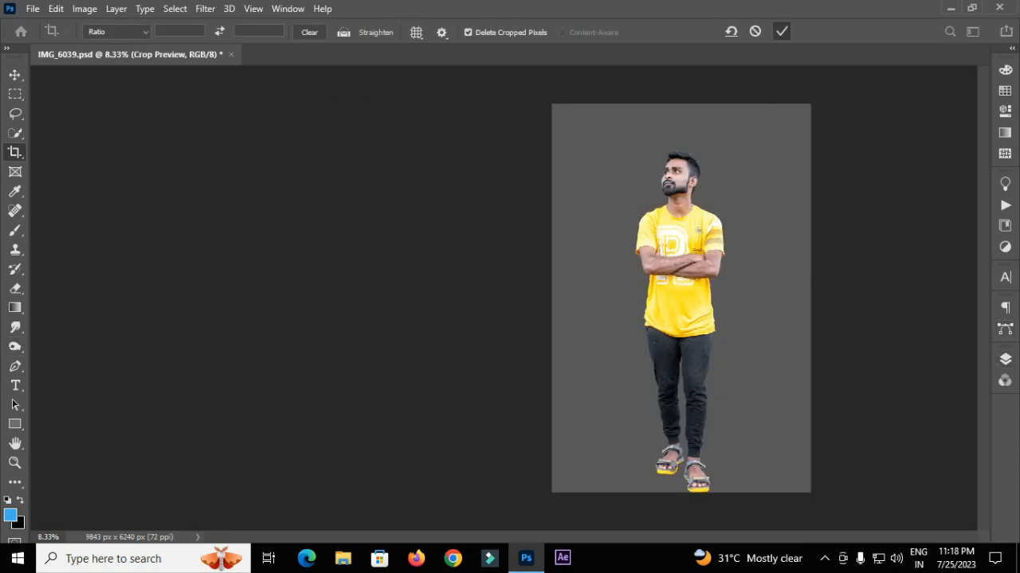
- Move the man to the middle of the widened canvas and scale him down, leaving space above and below
key("v")
left_click_drag(698, 232, 514, 231)
key("ctrl+t")
left_click_drag(540, 479, 523, 380)
left_click_drag(495, 218, 510, 269)
key("Return")
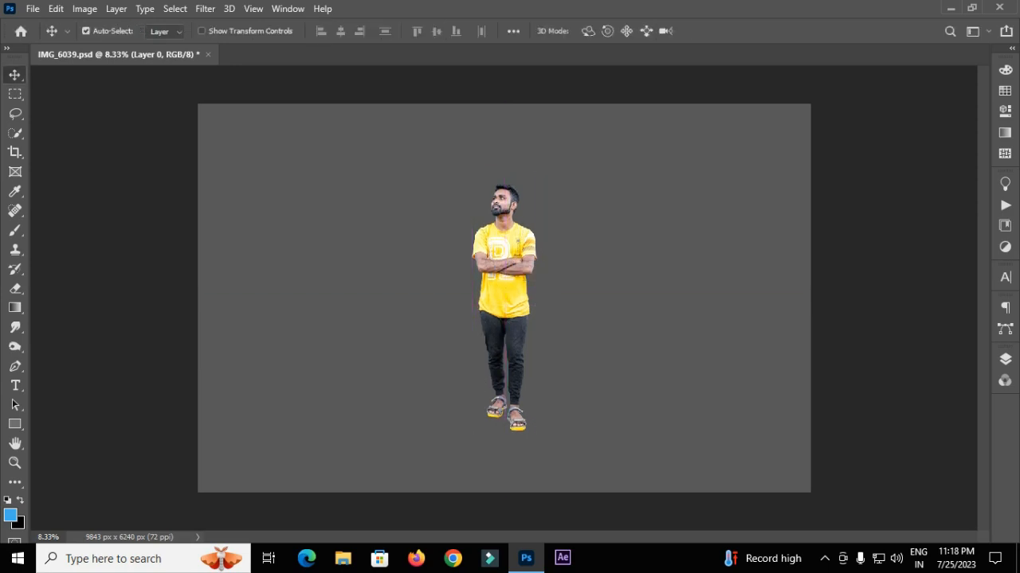
- Select a single pixel column through the middle of the man's body and copy it to a new layer
left_click_drag(16, 94, 80, 139)
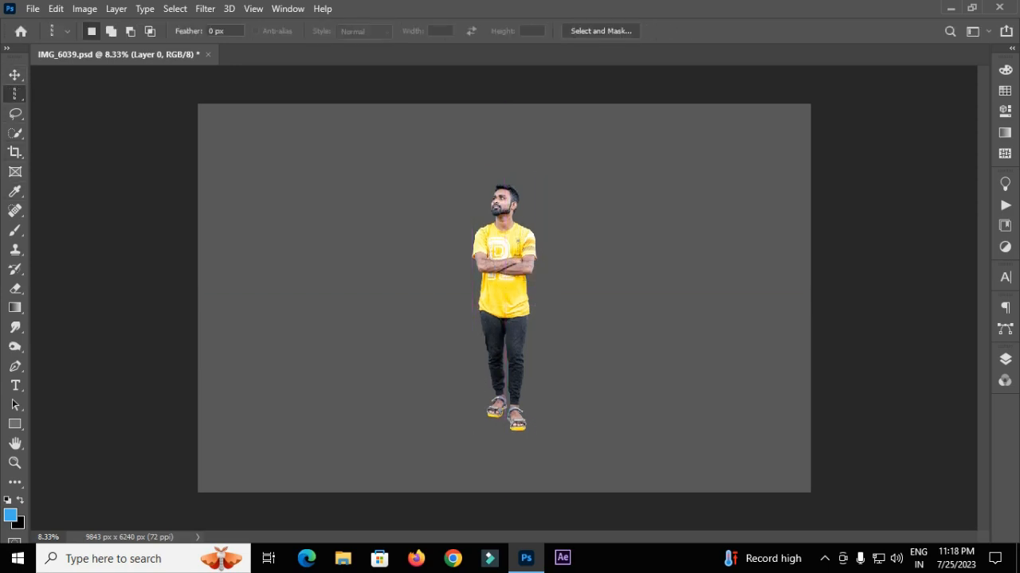
left_click(505, 299)
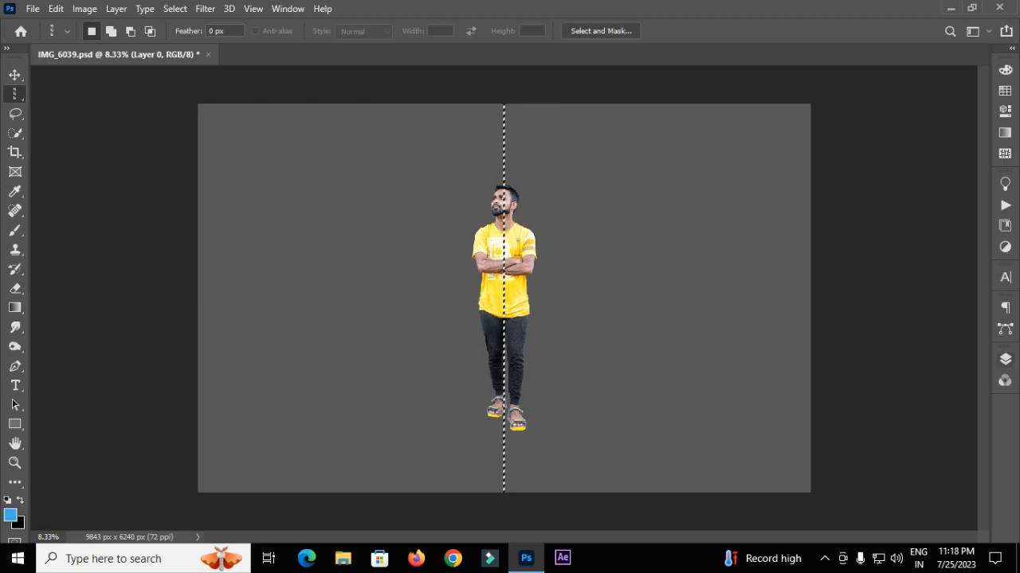
key("F7")
key("ctrl+j")
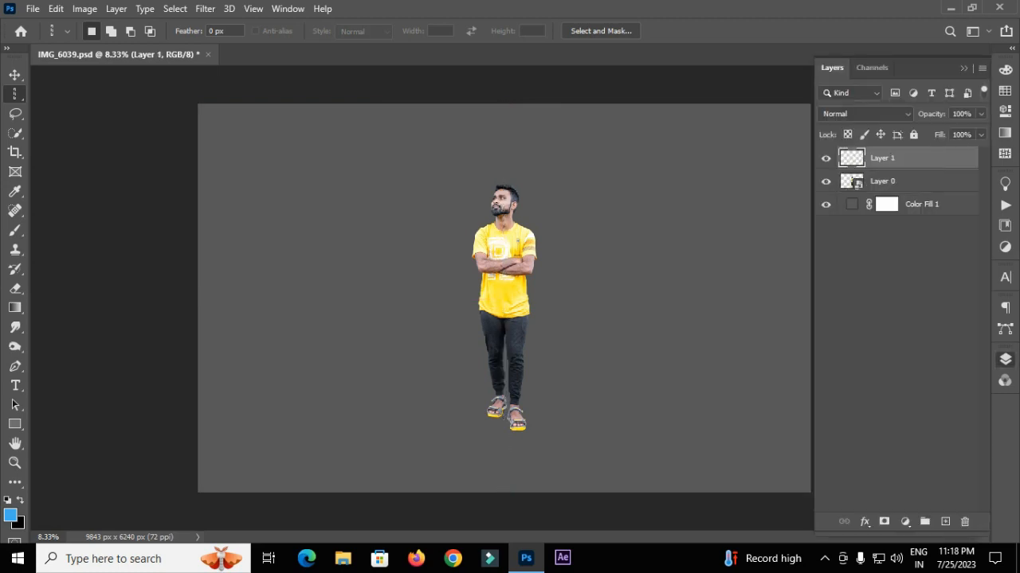
- Stretch the copied pixel column horizontally across the full canvas width to form colored stripes
key("ctrl+t")
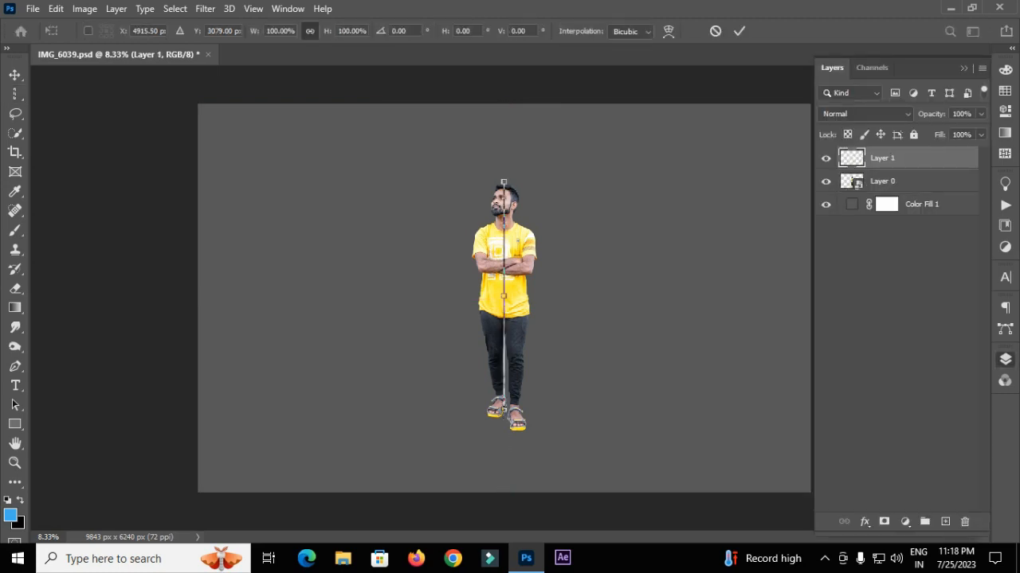
key("ctrl+minus")
left_click_drag(504, 296, 274, 296)
key("Return")
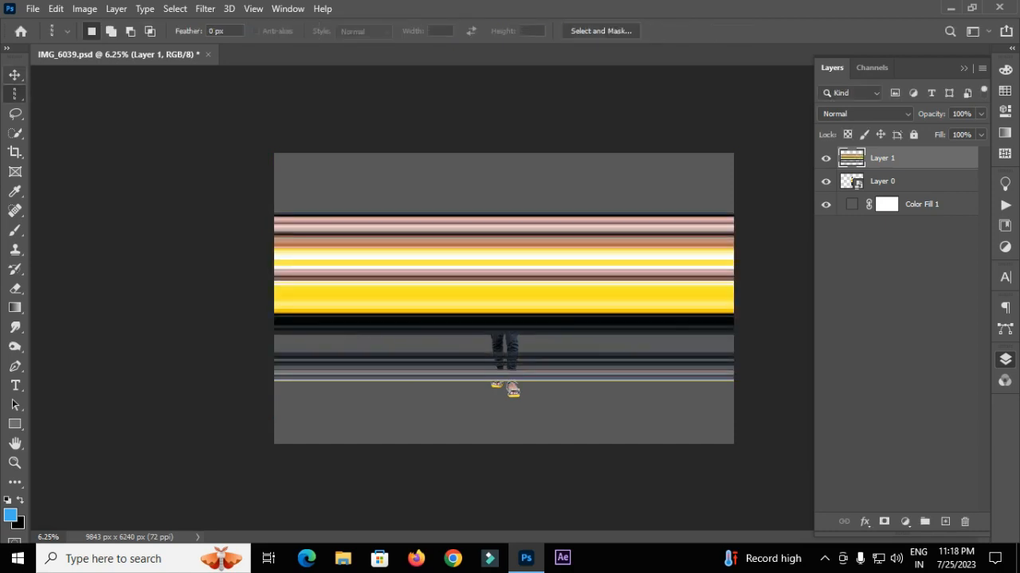
- Move the stripes up to the canvas's top edge and squeeze their height to about 88%
key("v")
left_click_drag(510, 232, 509, 171)
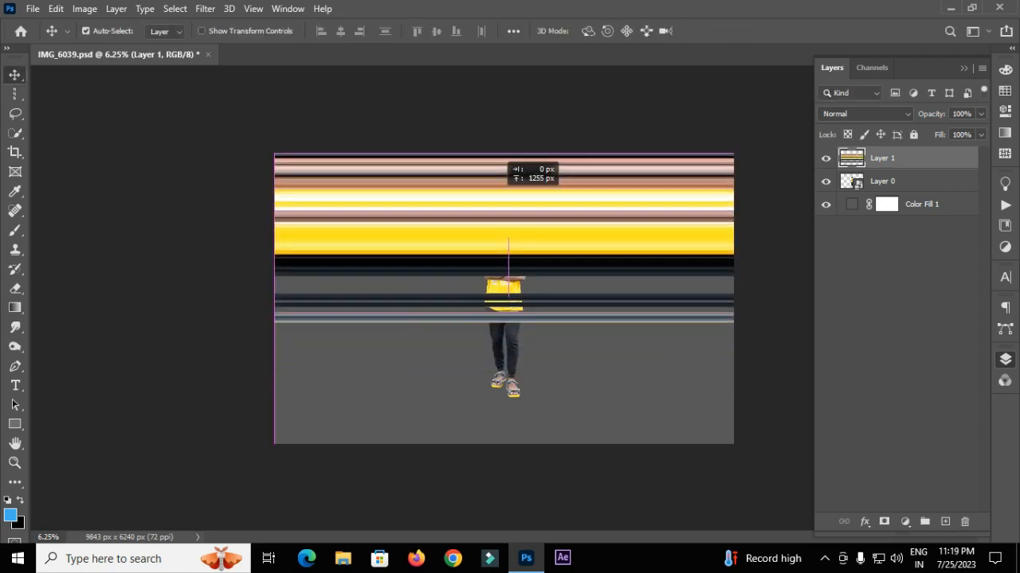
key("ctrl+t")
left_click_drag(507, 322, 507, 303)
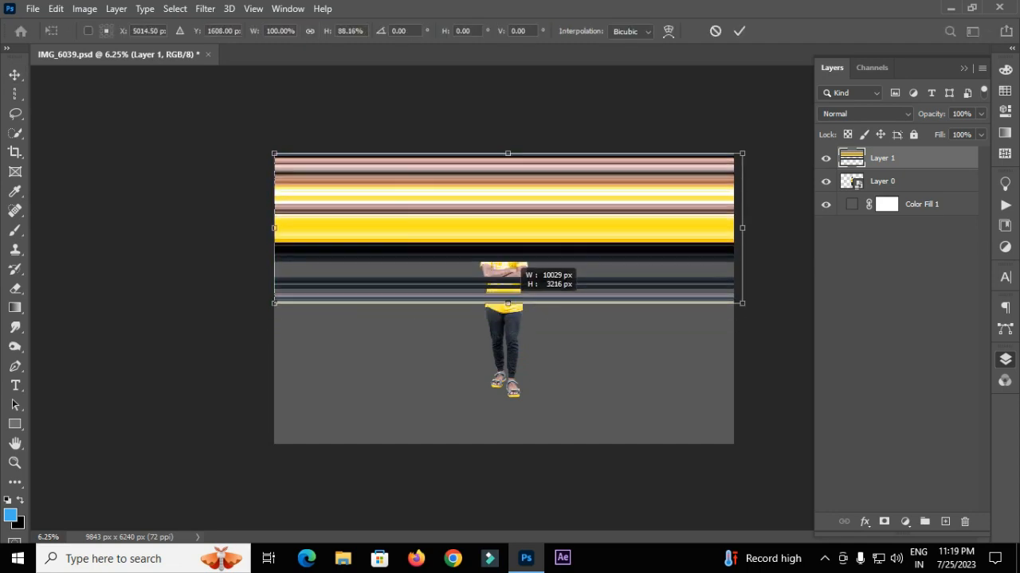
key("Return")
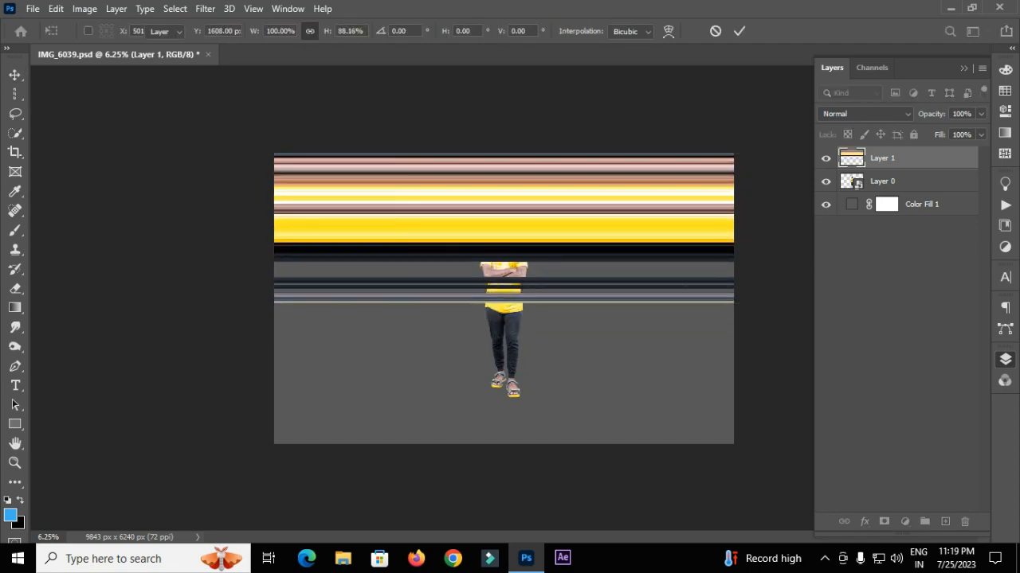
- Try the Polar Coordinates filter with Polar to Rectangular on the stripes layer
left_click(204, 8)
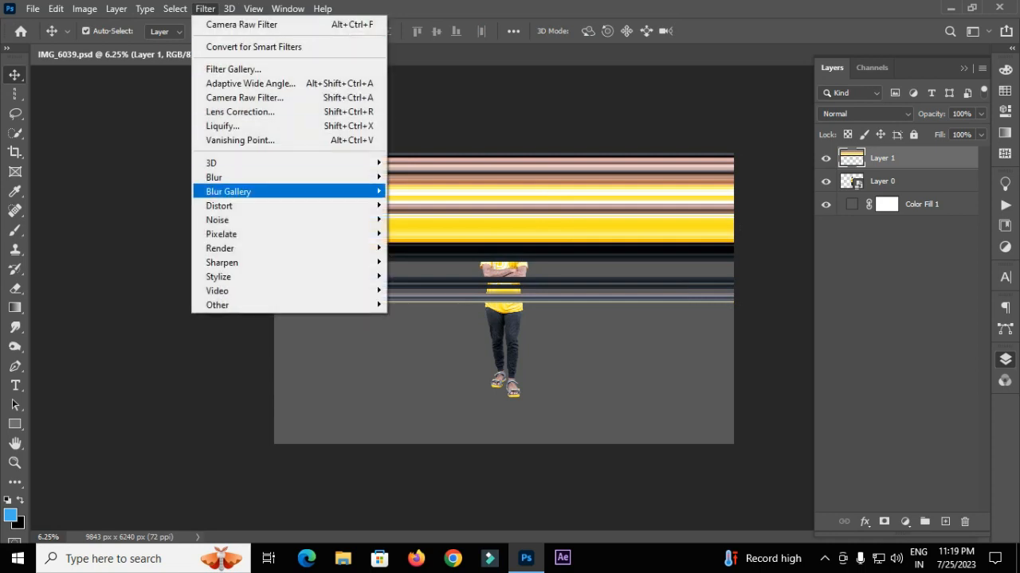
mouse_move(239, 205)
left_click(434, 233)
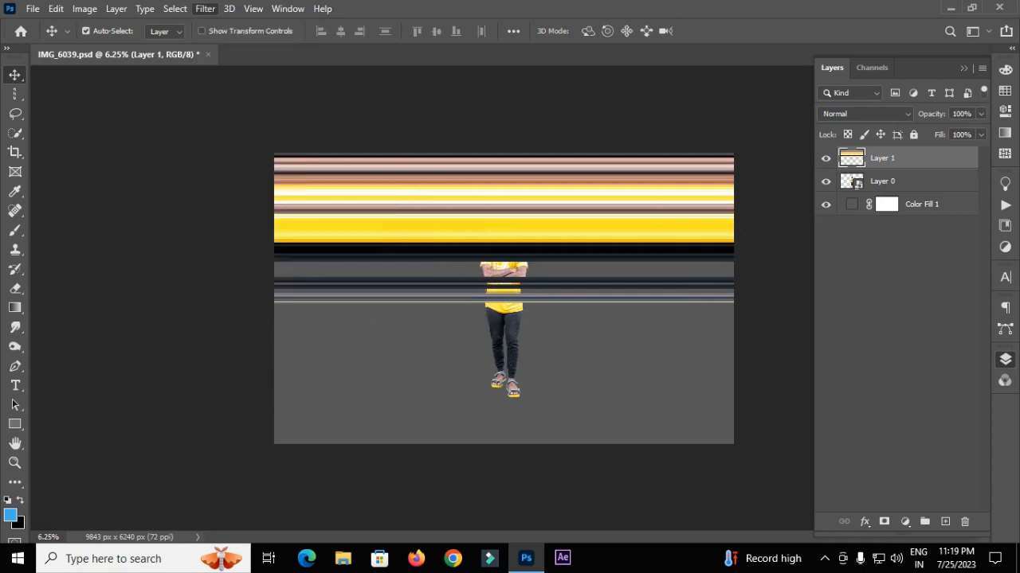
left_click_drag(517, 94, 776, 151)
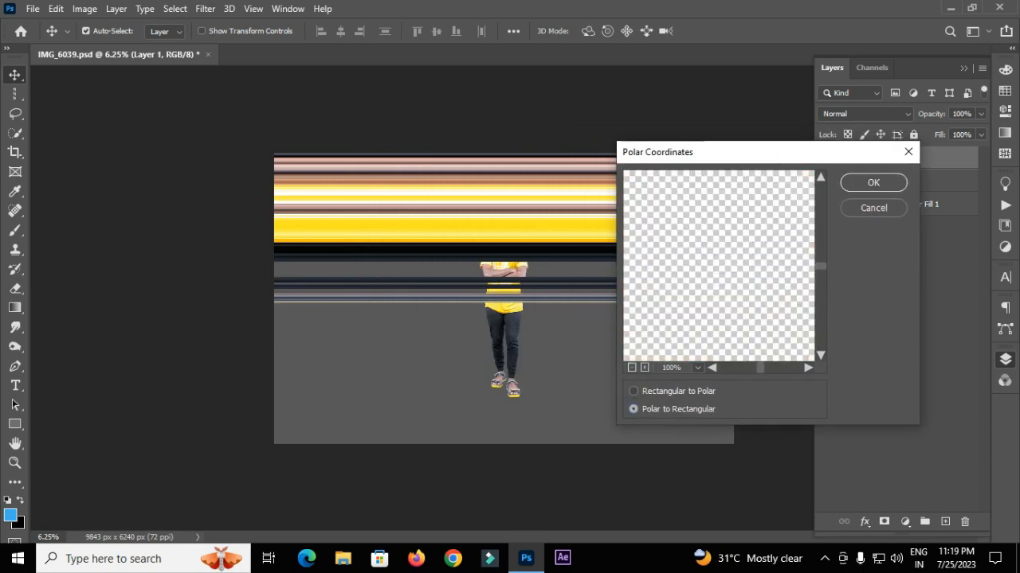
left_click(634, 391)
left_click(634, 409)
key("Return")
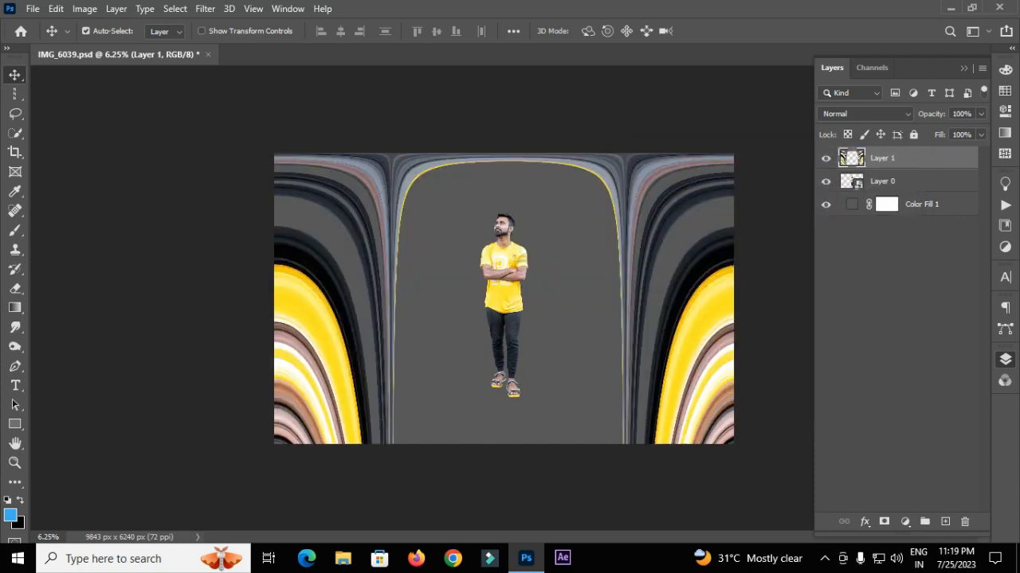
- Try scaling down the distorted layer, and undo back to the flat stripes
key("ctrl+t")
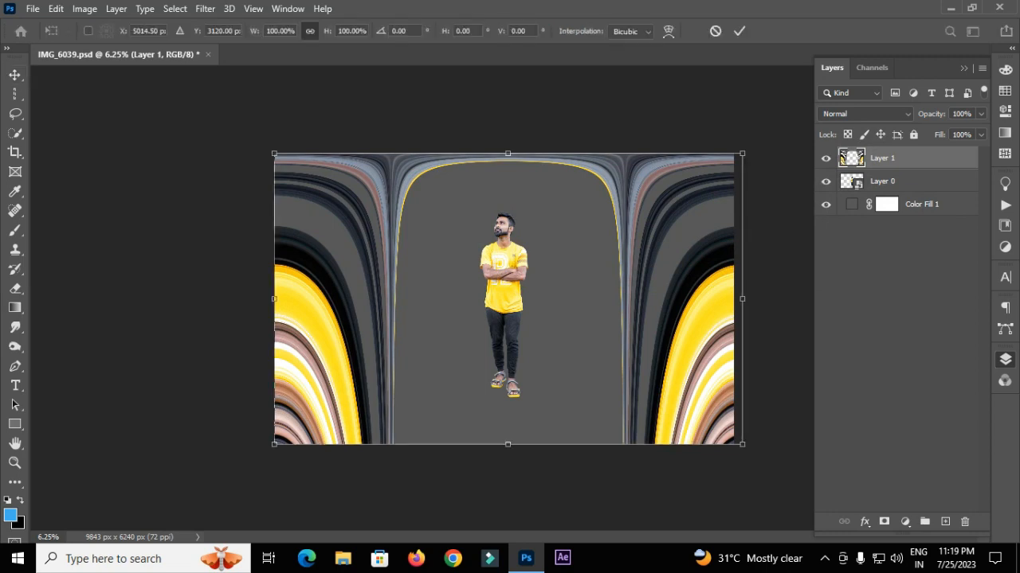
left_click_drag(743, 154, 672, 198)
key("Return")
key("ctrl+z")
key("ctrl+z")
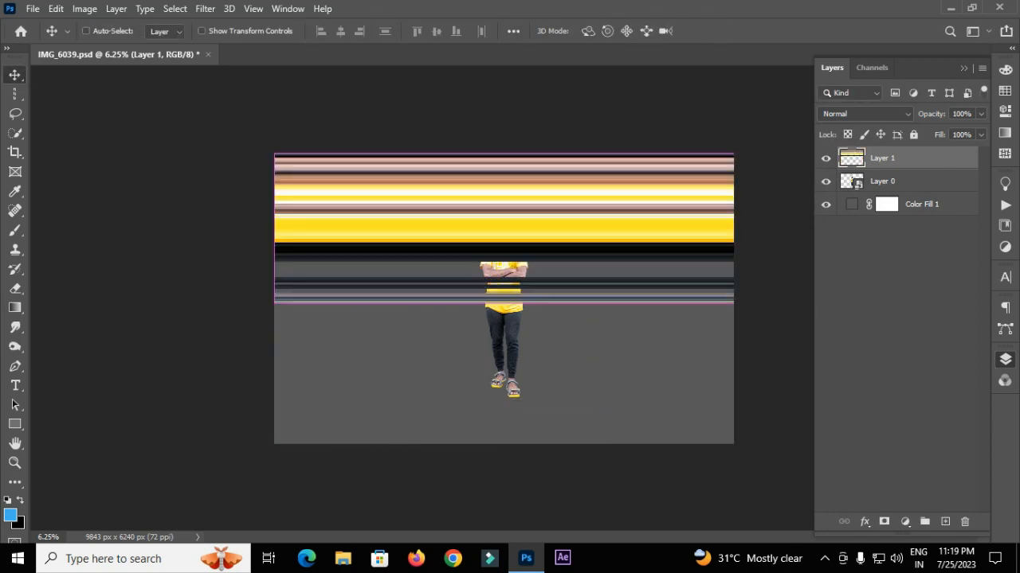
- Apply the Polar Coordinates filter with Rectangular to Polar to the stripes layer
left_click(204, 8)
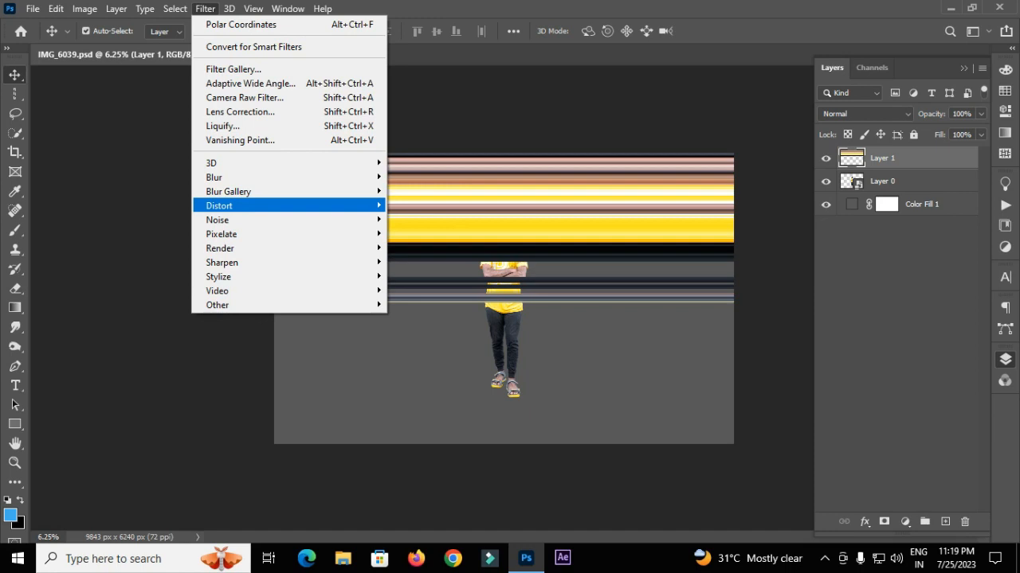
mouse_move(231, 205)
left_click(435, 233)
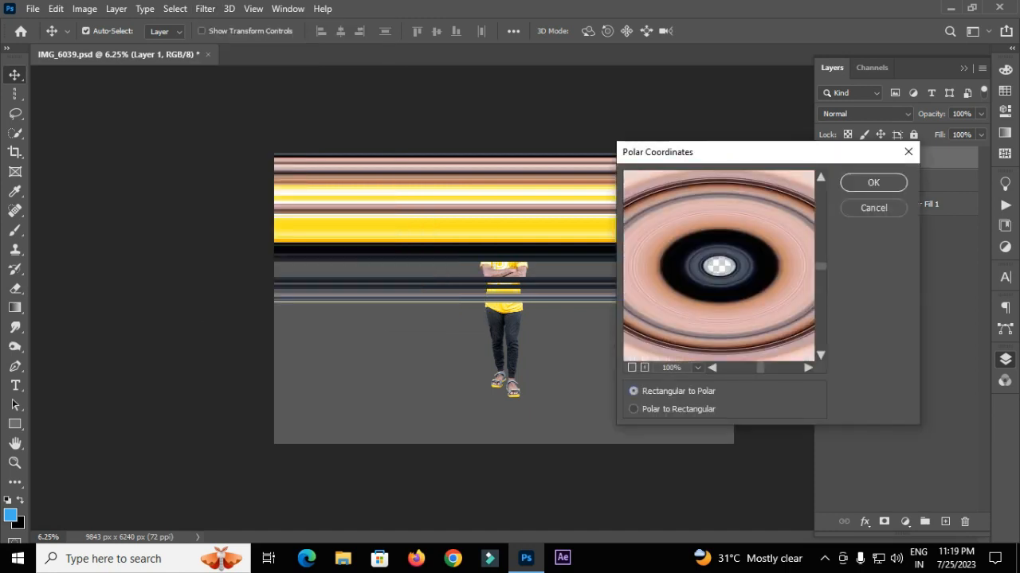
key("Return")
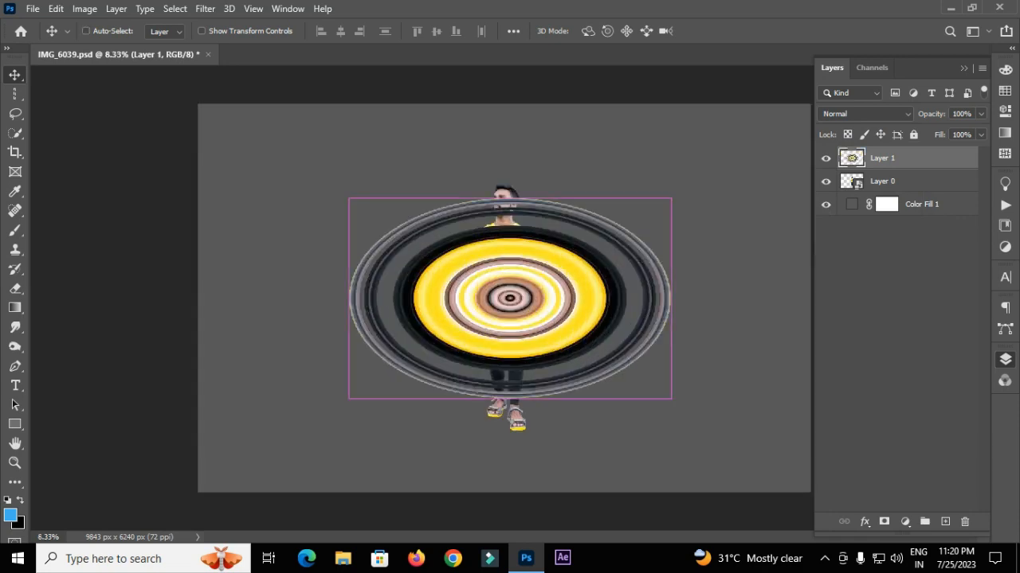
- Reshape the oval rings into a near circle about 4180 x 3950 px around the man, and place Layer 0 above them
key("ctrl+t")
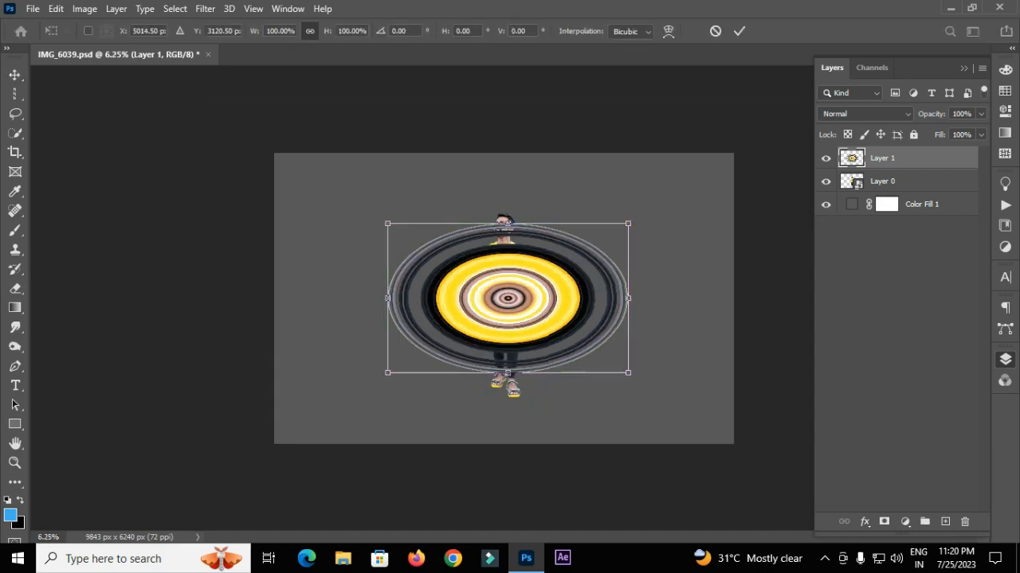
left_click_drag(628, 373, 591, 351)
left_click_drag(490, 351, 490, 385)
left_click_drag(388, 304, 422, 304)
left_click_drag(592, 224, 598, 216)
left_click_drag(420, 380, 408, 396)
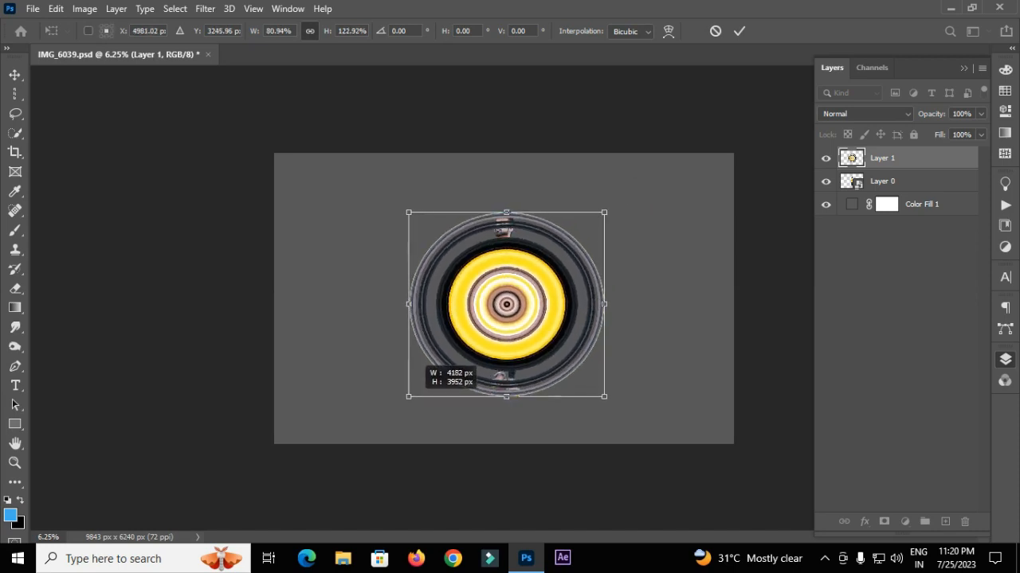
key("Return")
left_click_drag(892, 182, 892, 151)
key("ctrl+equal")
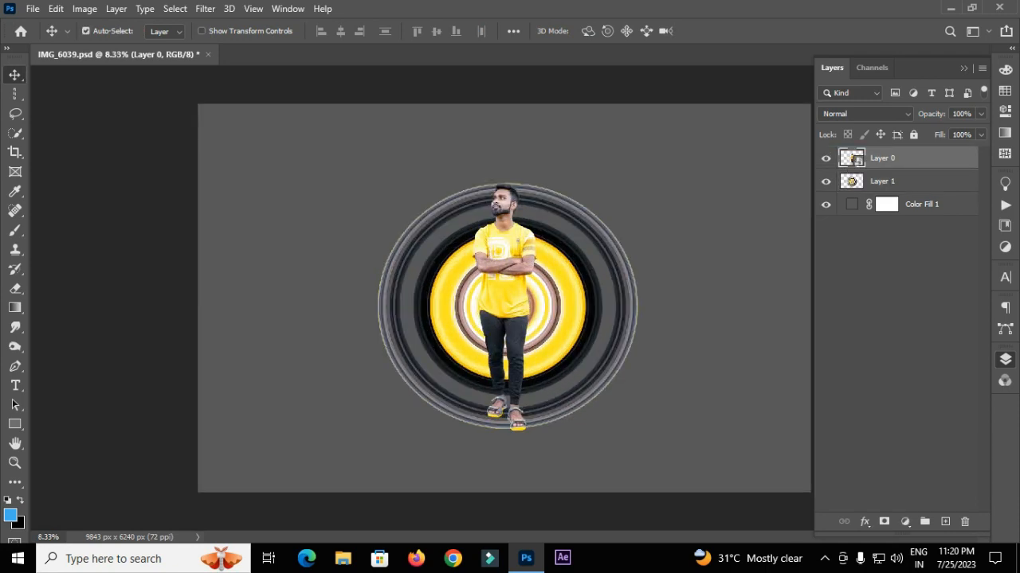
- Scale the ring layer down slightly from its upper and lower corners to fit between the man's head and feet
left_click(852, 181)
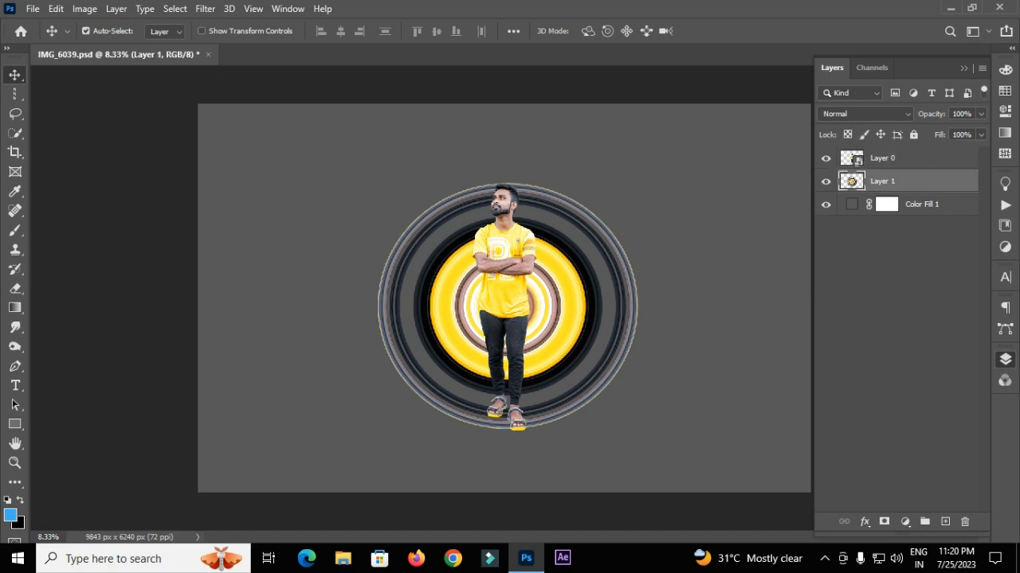
key("ctrl+t")
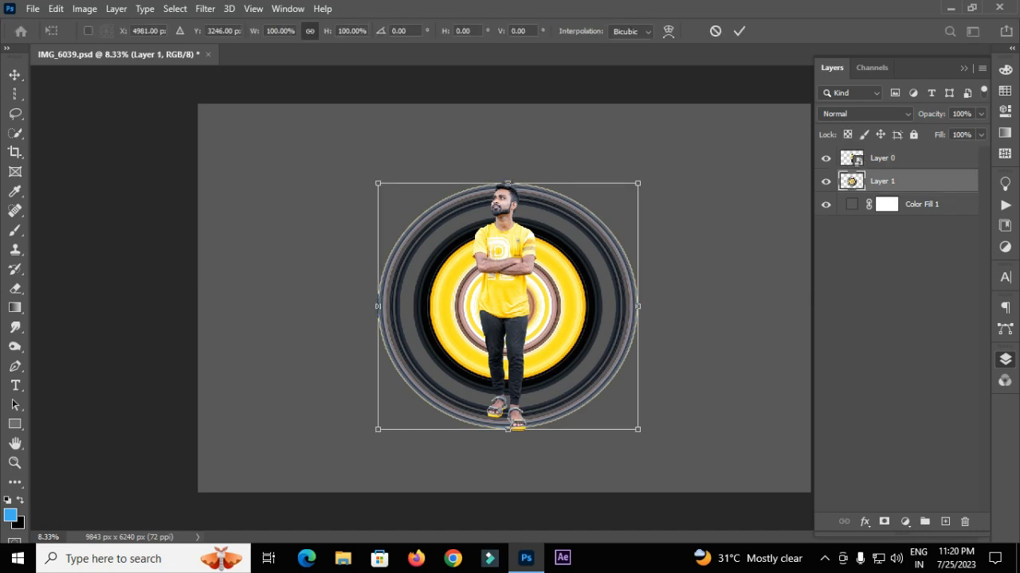
left_click_drag(377, 183, 380, 185)
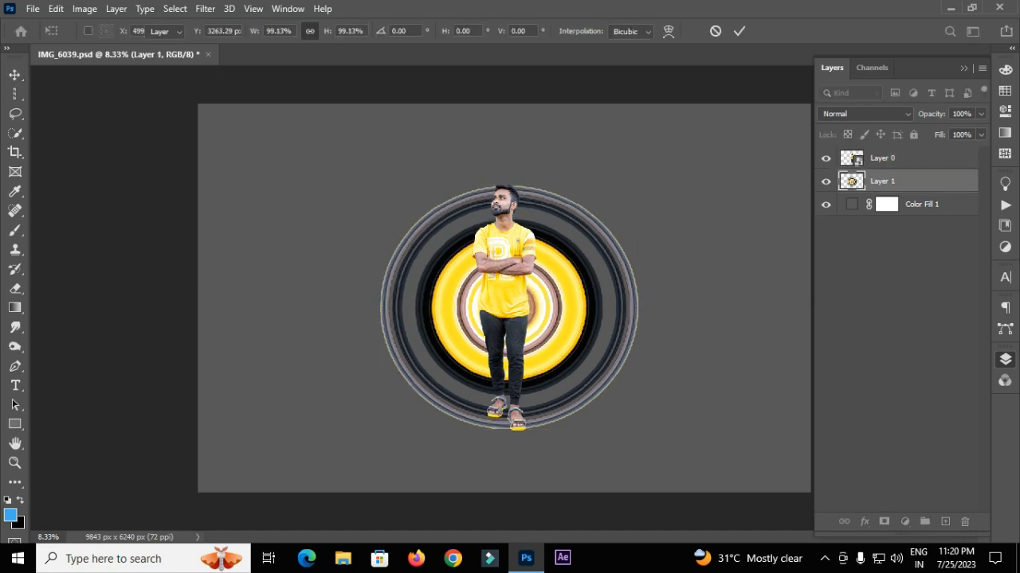
key("Return")
key("ctrl+t")
left_click_drag(638, 431, 635, 428)
key("Return")
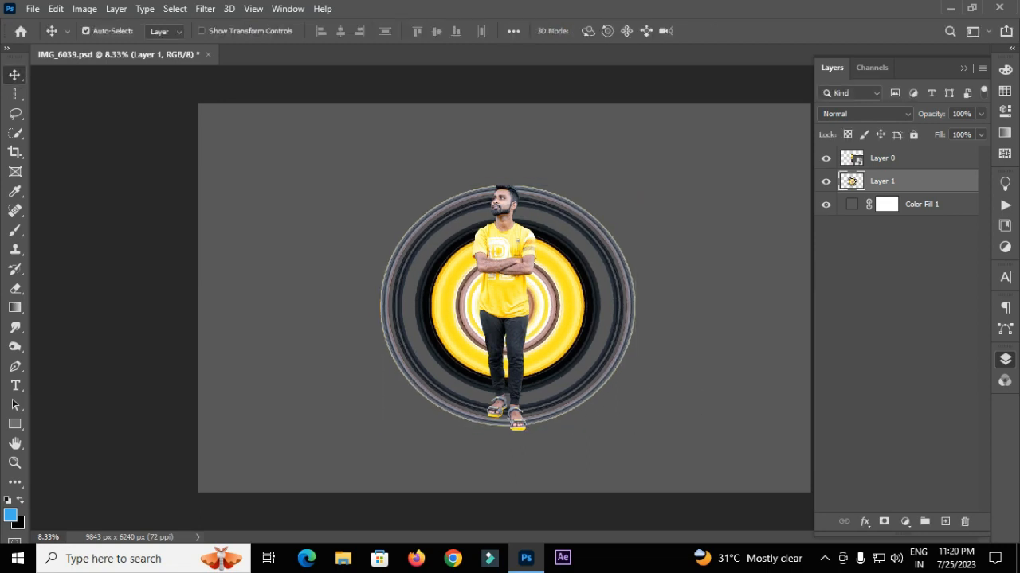
- Add a layer mask to Layer 1 and hide the rings on the left side of the man with a soft black brush
left_click(884, 521)
key("b")
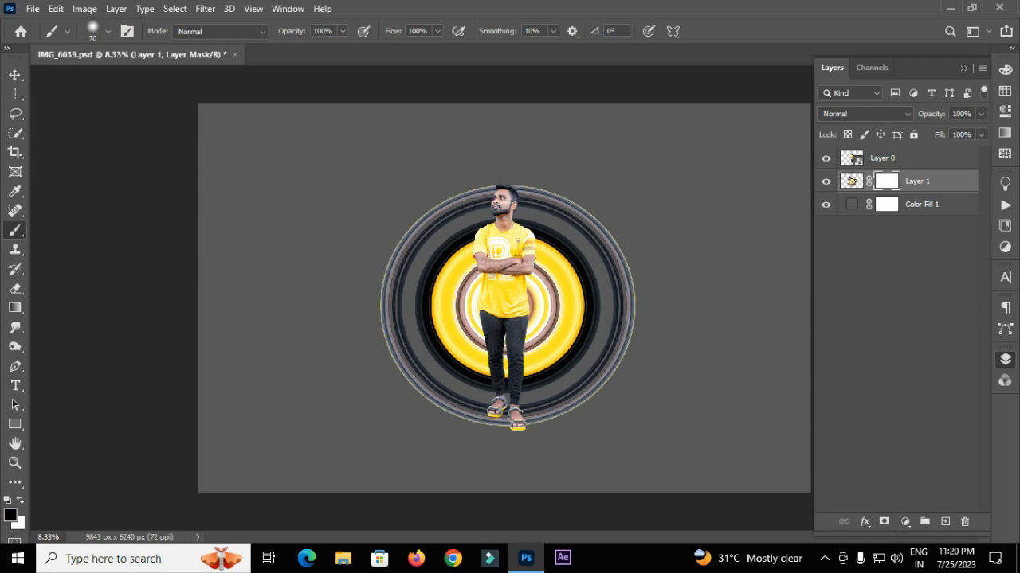
key("bracketright")
key("bracketright")
key("bracketright")
mouse_move(398, 239)
left_mouse_down()
mouse_move(414, 350)
mouse_move(450, 395)
mouse_move(446, 310)
mouse_move(407, 235)
mouse_move(439, 279)
mouse_move(450, 424)
left_mouse_up()
right_click(478, 192)
key("Return")
key("ctrl+plus")
key("bracketleft")
left_click_drag(506, 403, 508, 446)
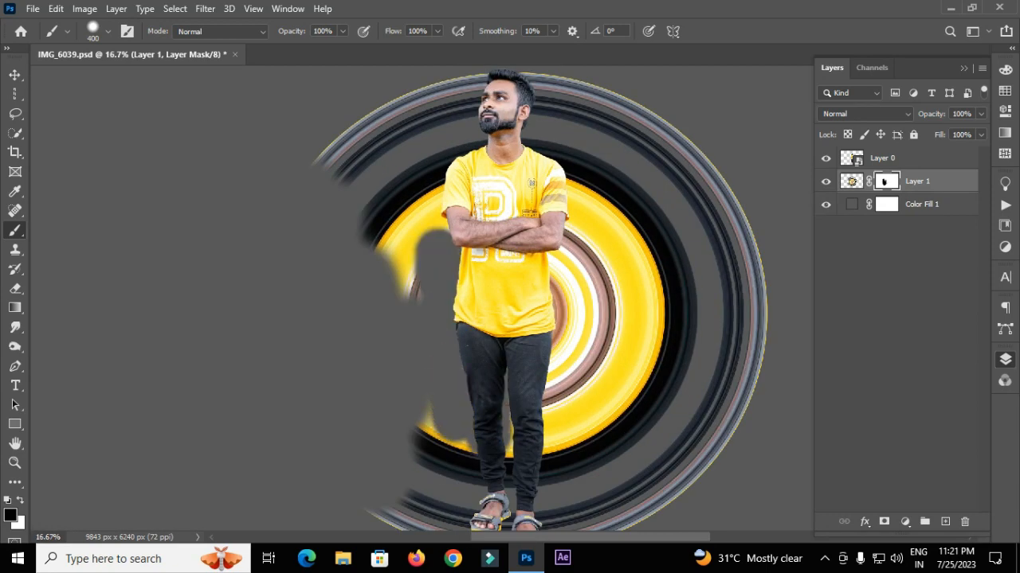
- Mask out the remaining ring arcs to the upper left of the man's head and shoulder
mouse_move(434, 172)
left_mouse_down()
mouse_move(418, 243)
mouse_move(390, 295)
mouse_move(343, 135)
left_mouse_up()
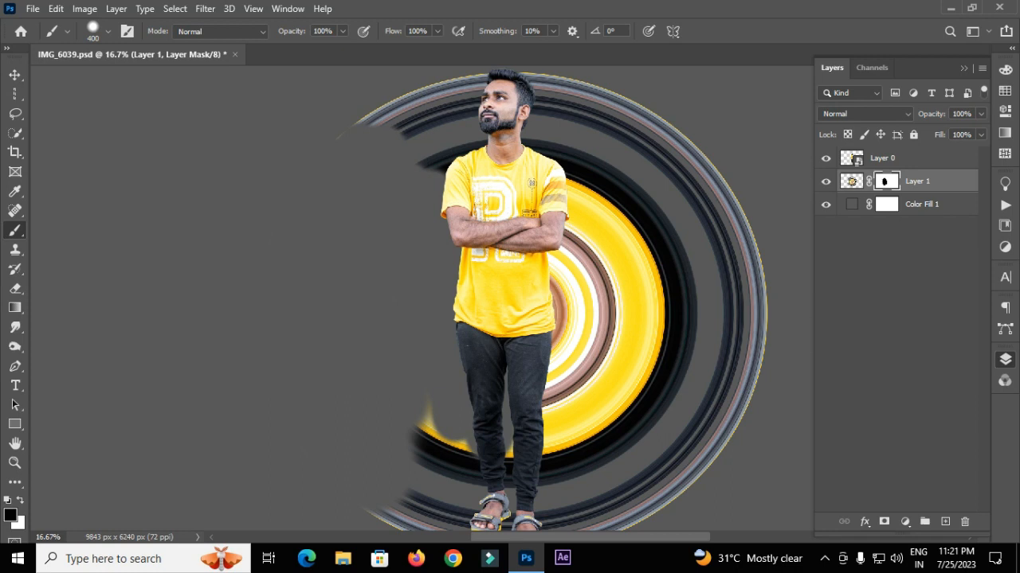
scroll(558, 303, "up", 2)
scroll(558, 302, "up", 1)
mouse_move(470, 239)
left_mouse_down()
mouse_move(430, 239)
mouse_move(374, 204)
left_mouse_up()
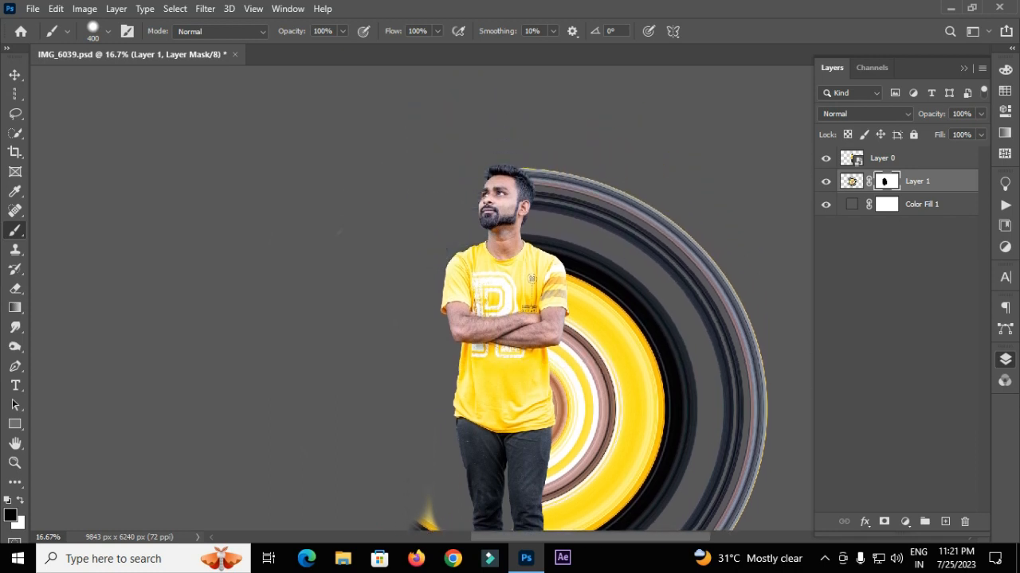
- Mask out the leftover ring pieces to the left of the man's legs and feet with a 250 px soft brush
scroll(558, 303, "down", 6)
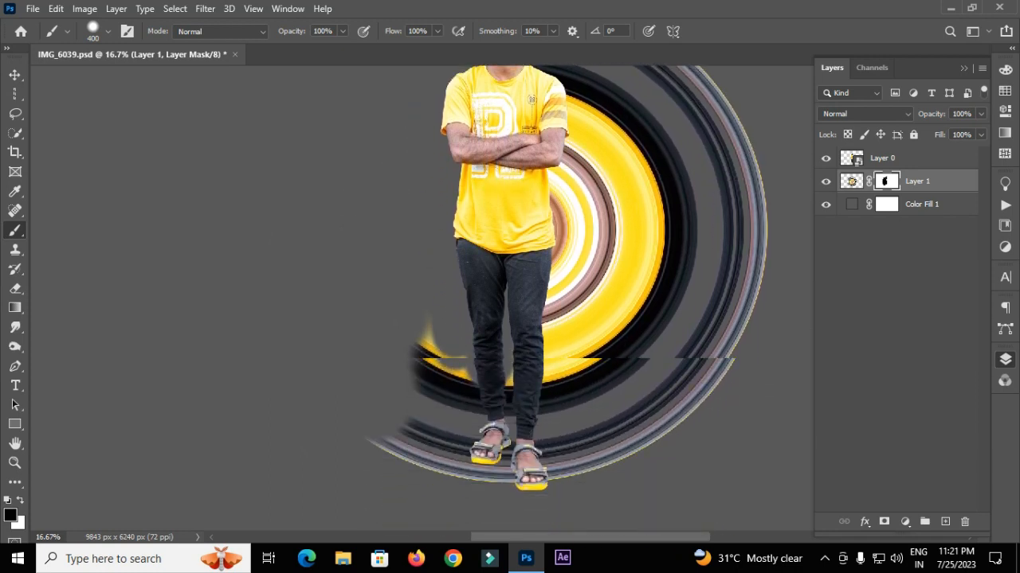
key("bracketleft")
scroll(506, 393, "up", 1)
scroll(506, 393, "down", 1)
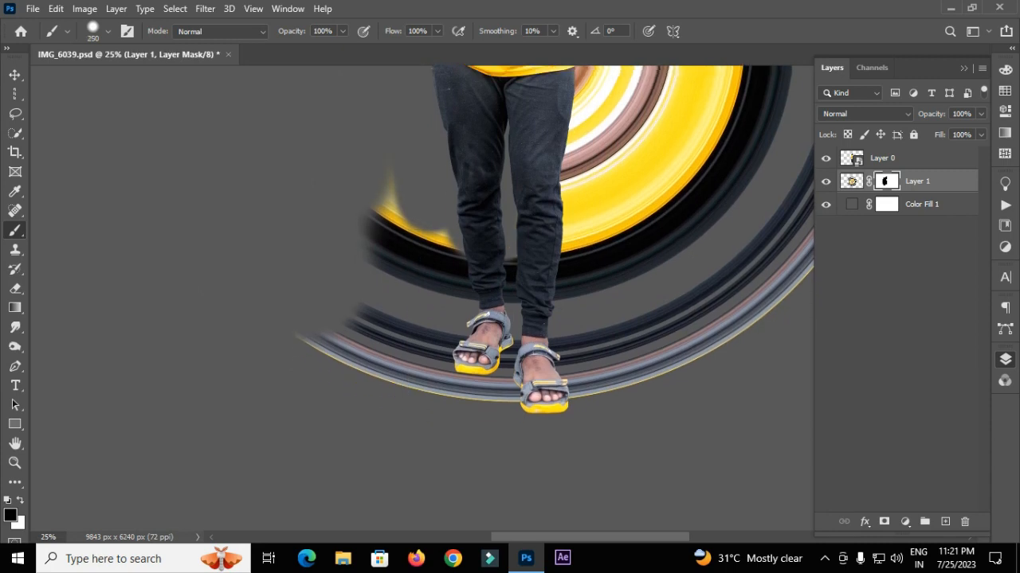
mouse_move(510, 350)
left_mouse_down()
mouse_move(486, 387)
mouse_move(470, 387)
mouse_move(458, 267)
mouse_move(422, 370)
mouse_move(387, 191)
mouse_move(390, 375)
mouse_move(335, 350)
left_mouse_up()
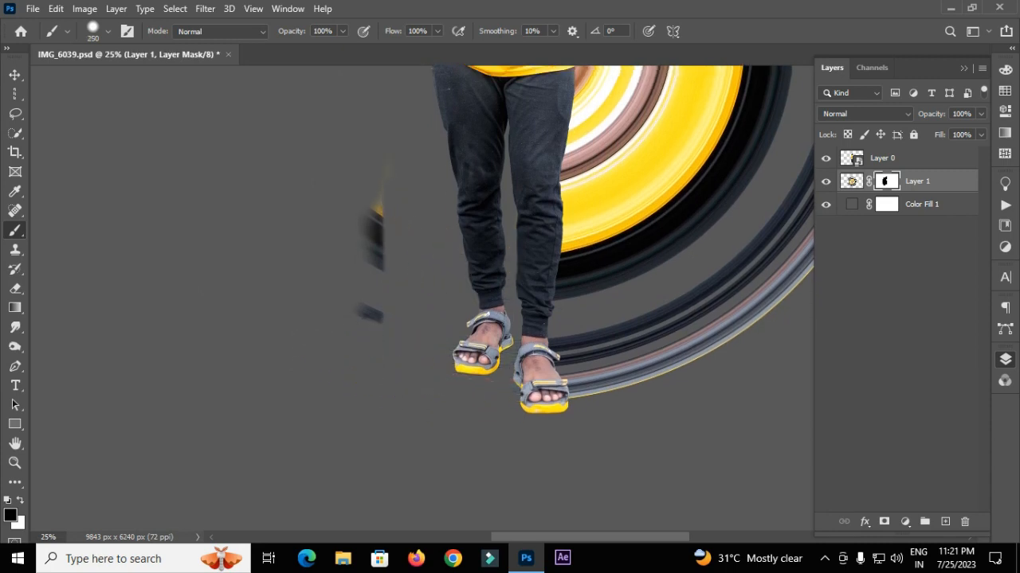
left_click_drag(373, 204, 370, 315)
key("ctrl+minus")
key("ctrl+minus")
key("ctrl+minus")
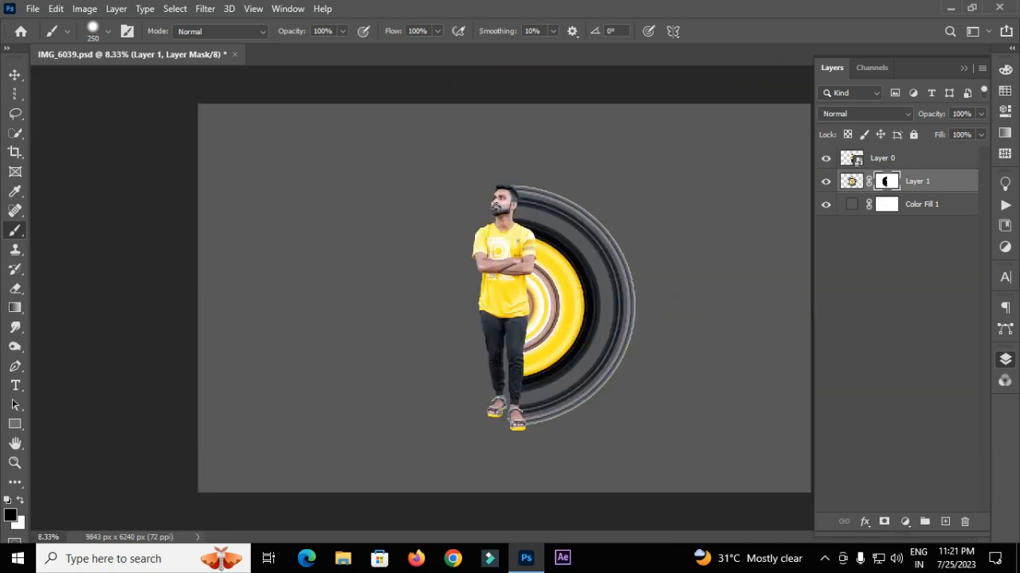
- Switch the marquee tool to Rectangular Marquee and return to the Move tool
left_click(15, 74)
left_click(15, 94)
left_click(119, 87)
left_click(15, 74)
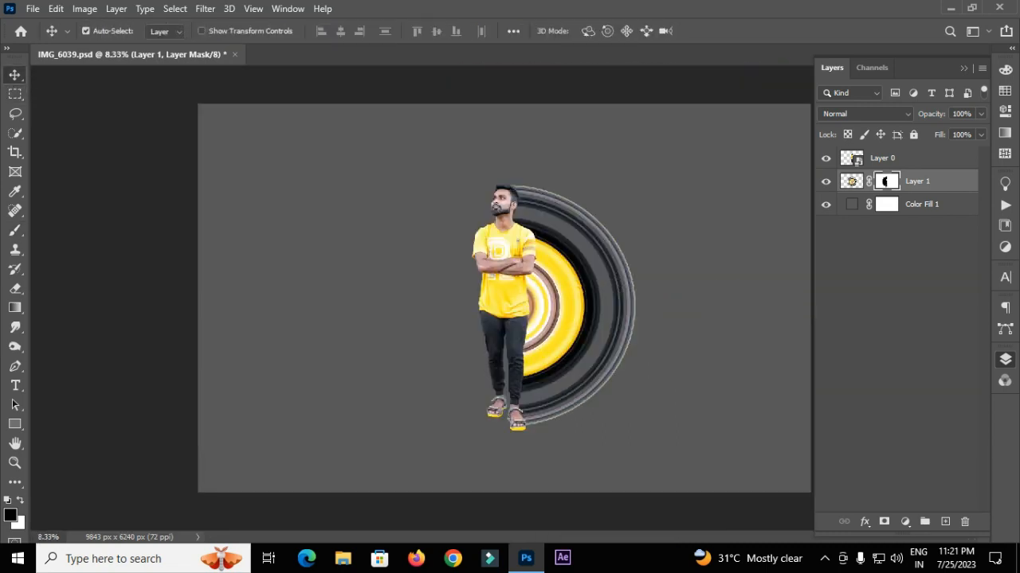
left_click(86, 30)
- Add a new layer above Layer 1, clip it to the rings, and set its blend mode to Overlay
key("ctrl+shift+alt+n")
right_click(916, 181)
left_click(769, 285)
left_click(865, 114)
left_click(837, 293)
- Paint white highlights over the rings on the clipped Overlay layer with a soft brush of 1100 px
key("b")
key("d")
key("x")
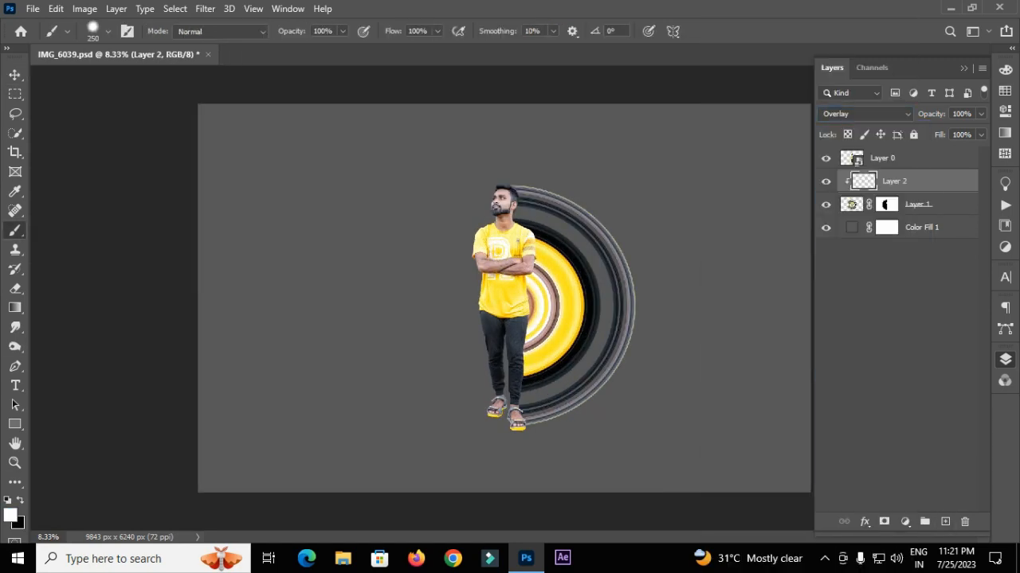
key("ctrl+plus")
key("bracketright")
key("bracketright")
left_click_drag(586, 299, 622, 243)
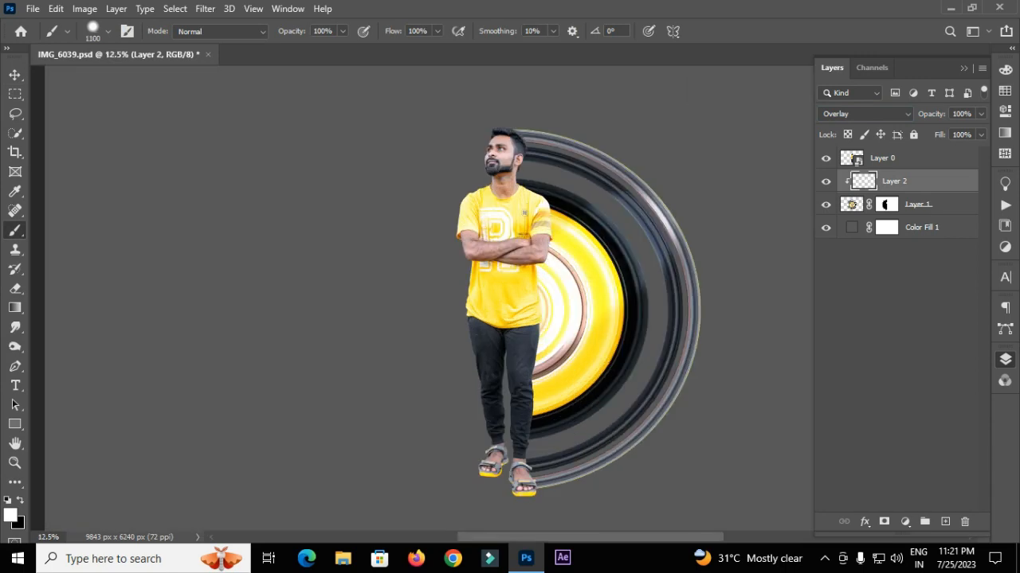
key("ctrl+minus")
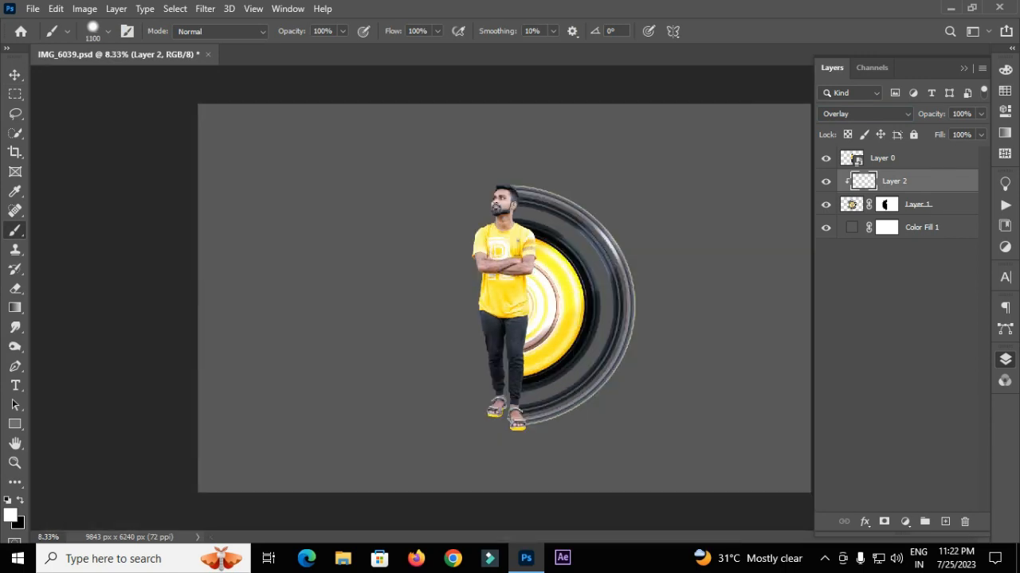
- Lower the highlight layer's opacity to 77%, brighten the outer rings with another white stroke, and compare with the layer hidden
type("79")
key("Return")
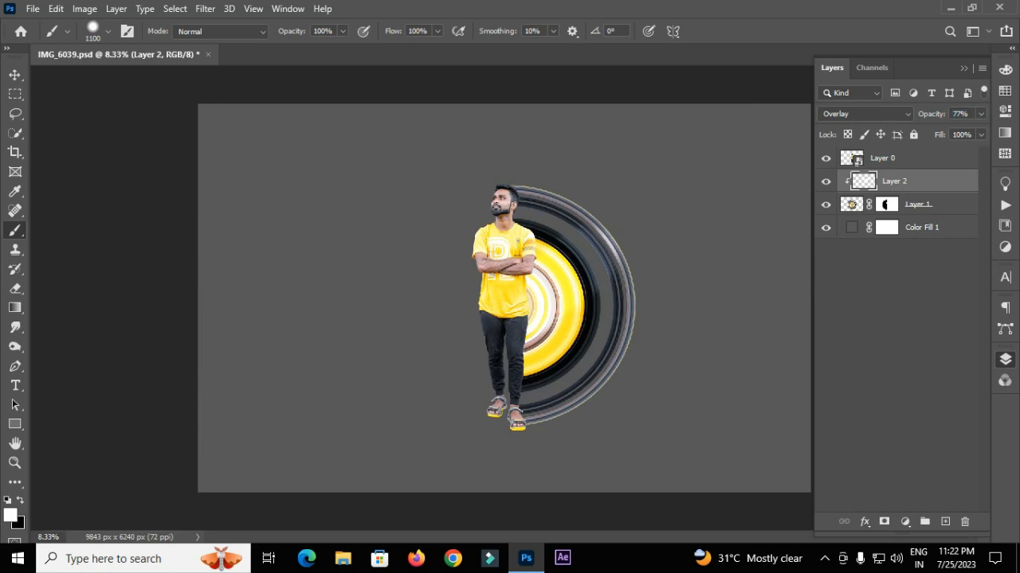
left_click_drag(617, 227, 609, 275)
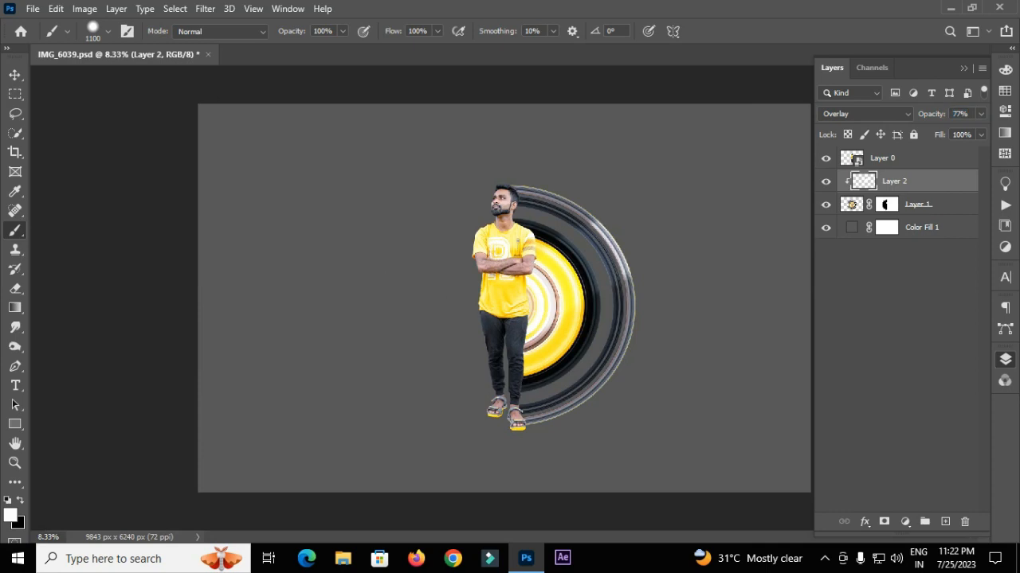
key("v")
left_click(825, 181)
left_click(826, 181)
- Add a Gradient Fill layer directly above Color Fill 1
key("ctrl+minus")
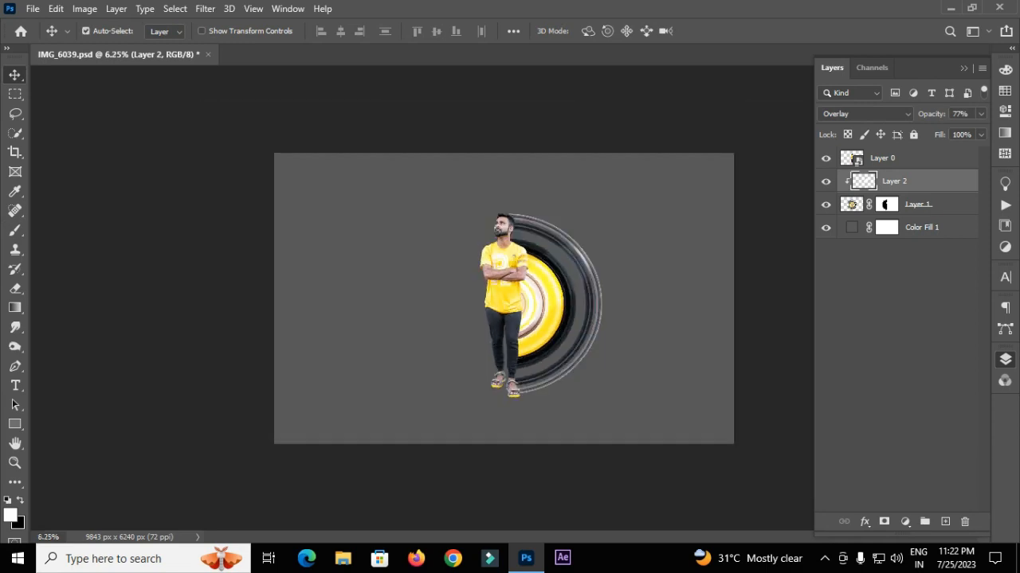
left_click(922, 227)
left_click(944, 522)
left_click(905, 521)
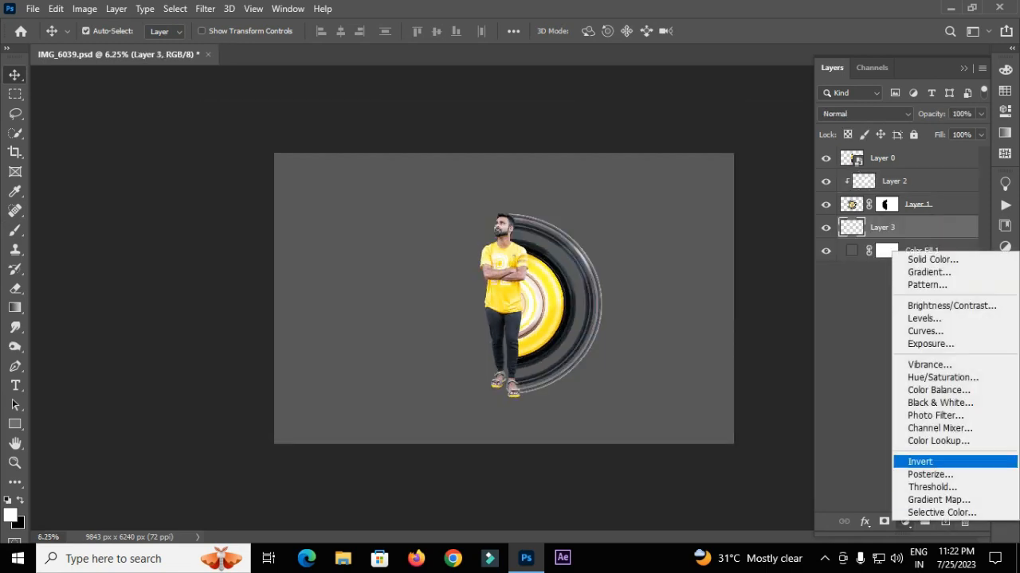
left_click(928, 271)
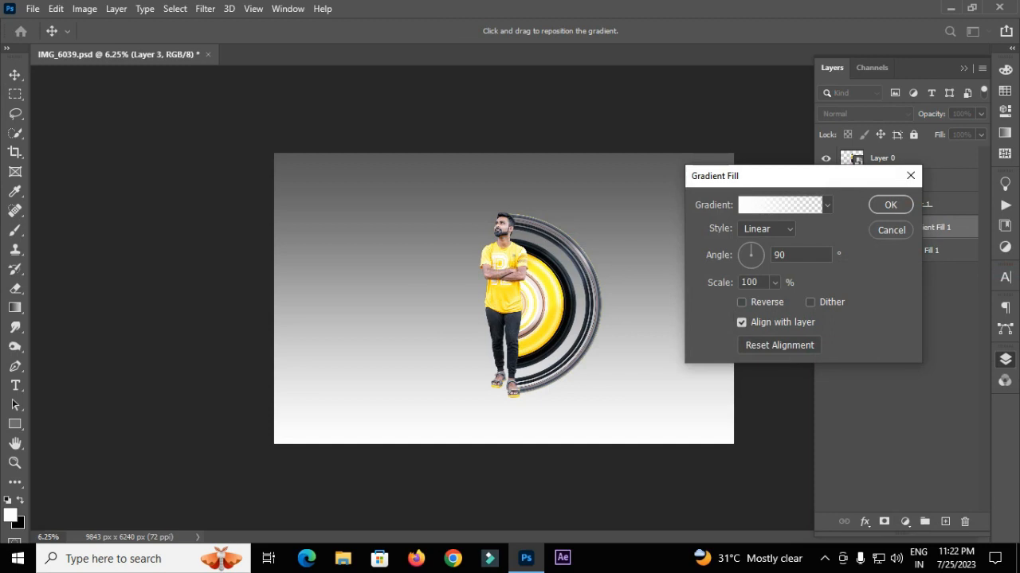
- Set the gradient's starting color stop to yellow ebd212, keeping the Solid gradient type and the fade to transparent
left_click(780, 205)
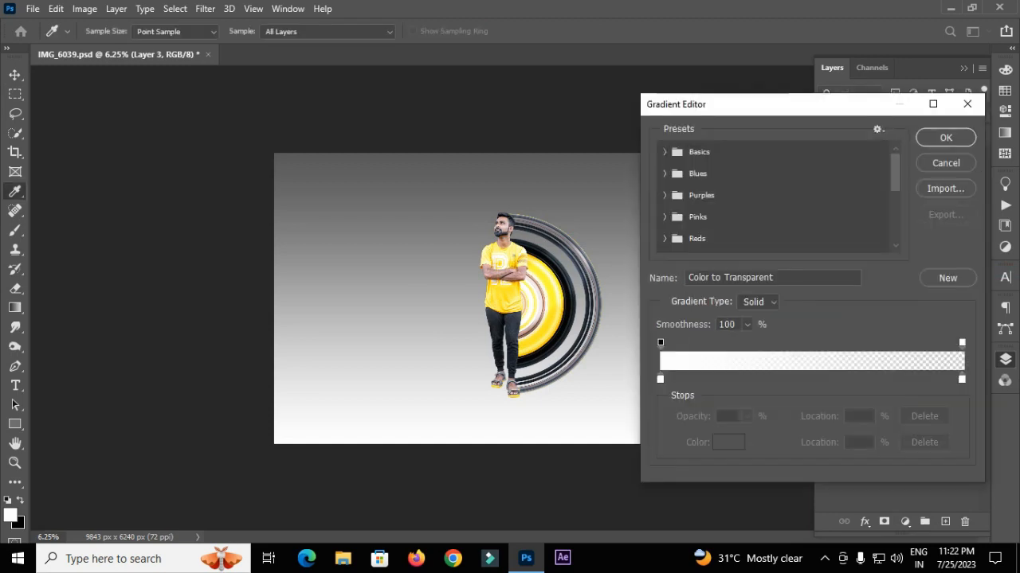
left_click(660, 379)
left_click(728, 442)
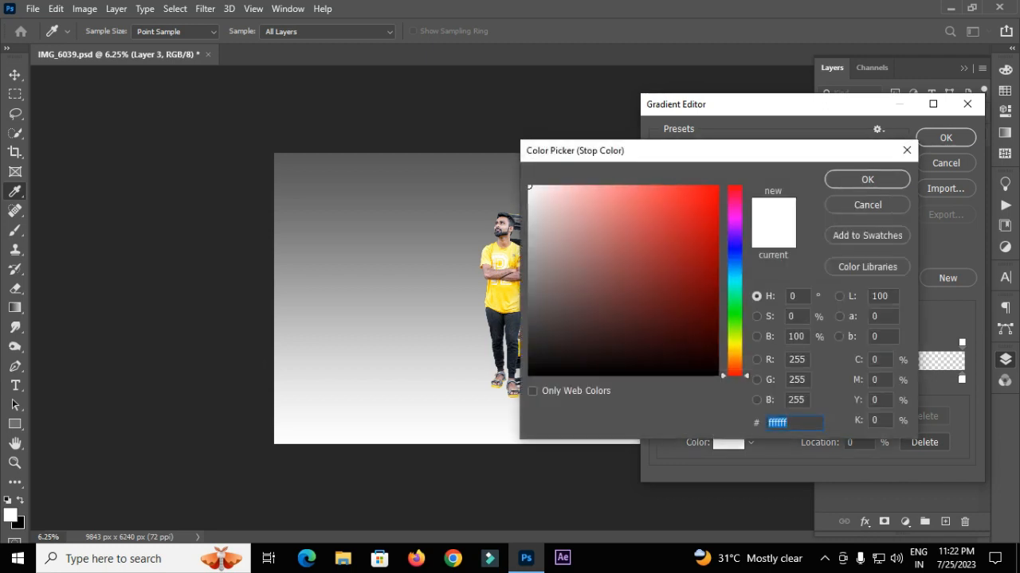
type("ffea4b")
type("ebd212")
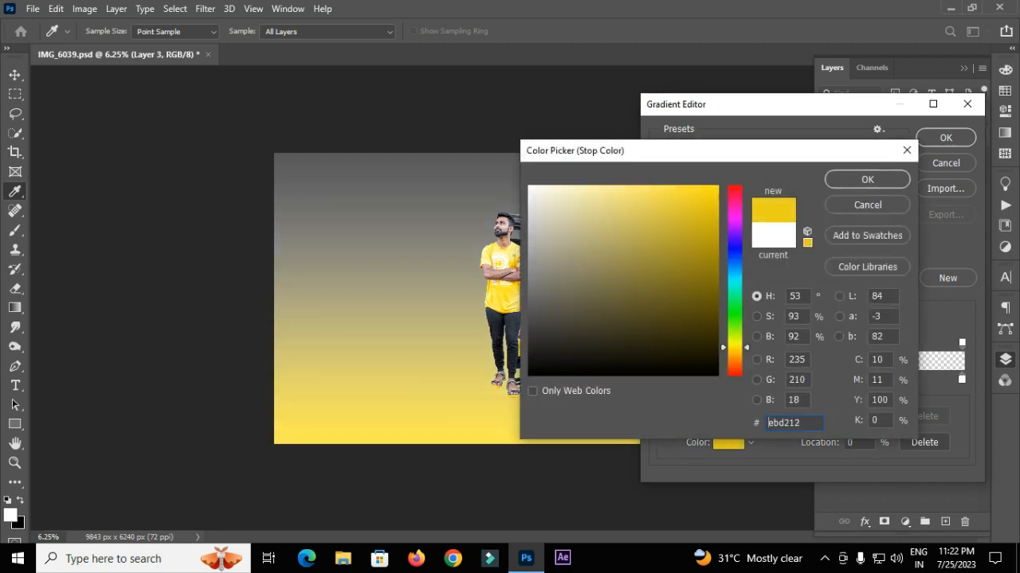
key("Return")
left_click(758, 302)
left_click(753, 313)
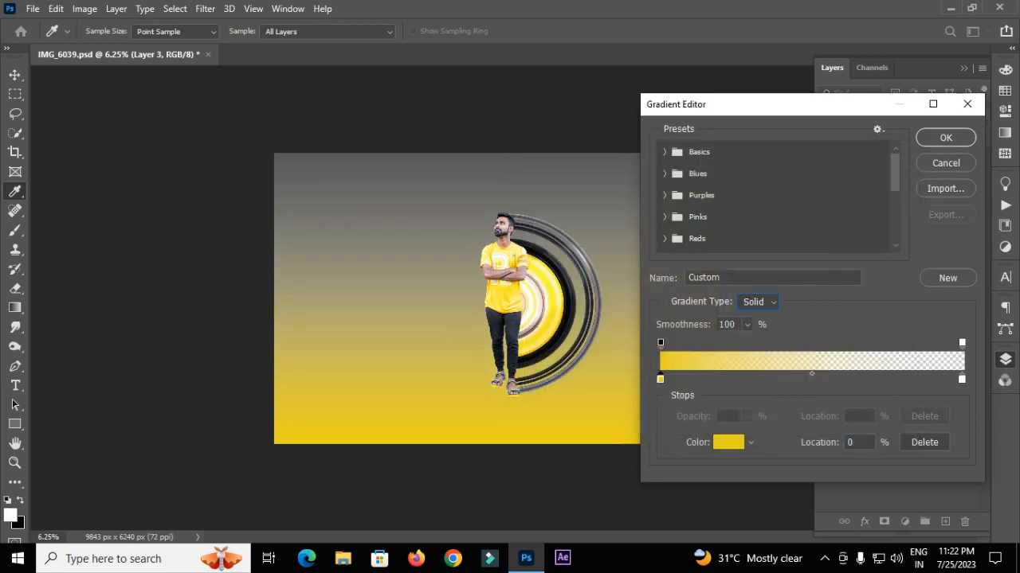
left_click(946, 137)
- Make the gradient fill Radial with a scale of 967% so yellow covers the whole background
left_click(753, 255)
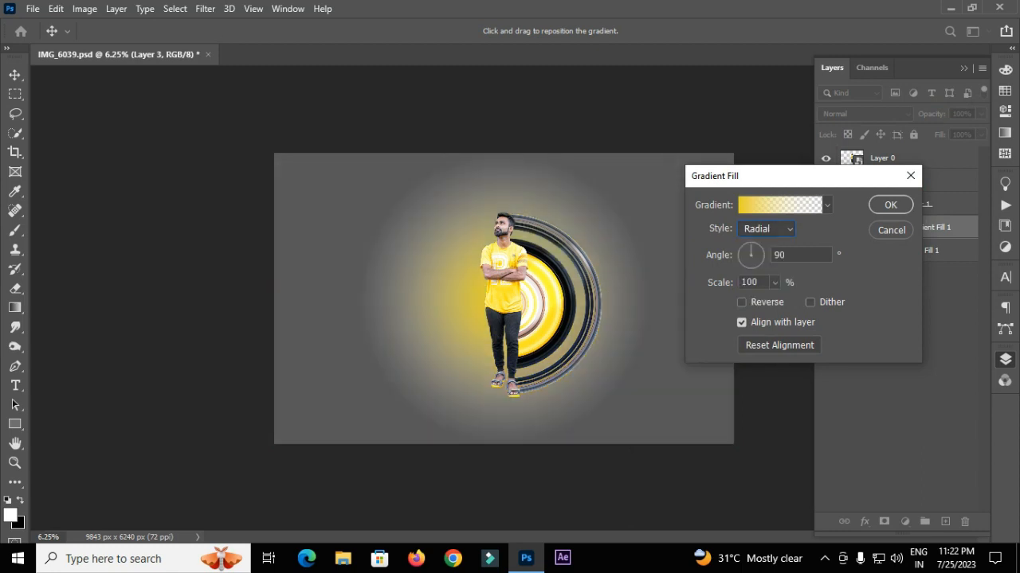
left_click(774, 282)
left_click_drag(771, 300, 833, 300)
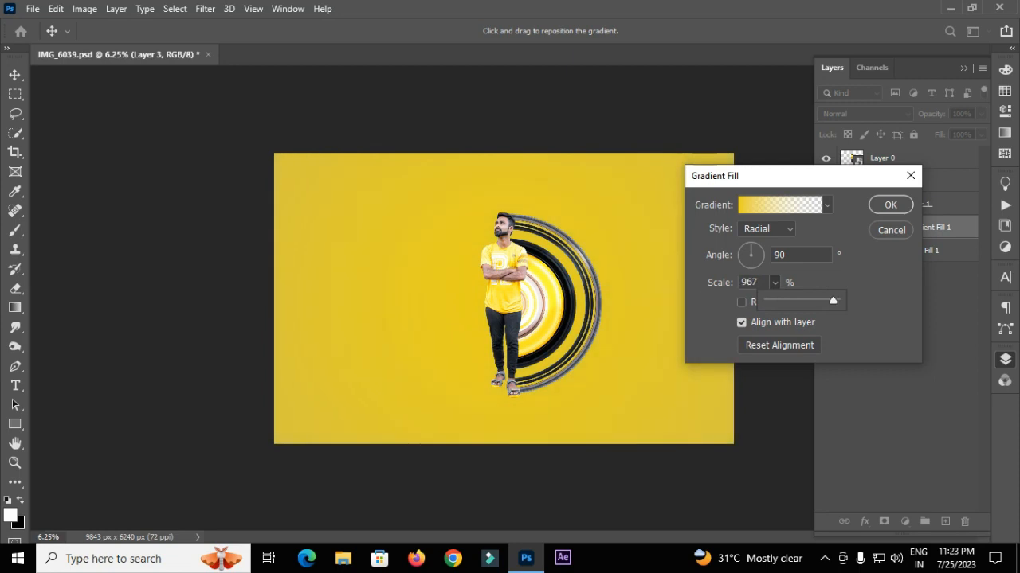
key("Return")
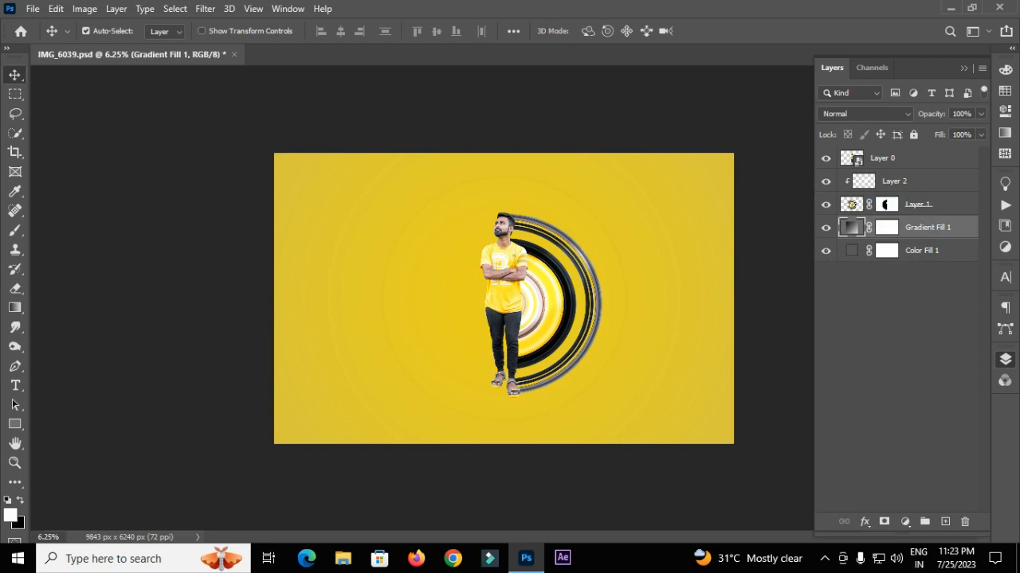
- Add a new layer above Layer 2 and paint one soft black dot of 900 px on the background beside the man
left_click(894, 180)
left_click(944, 522)
left_click(15, 230)
right_click(373, 188)
key("Escape")
key("x")
key("bracketleft")
key("bracketleft")
left_click(351, 288)
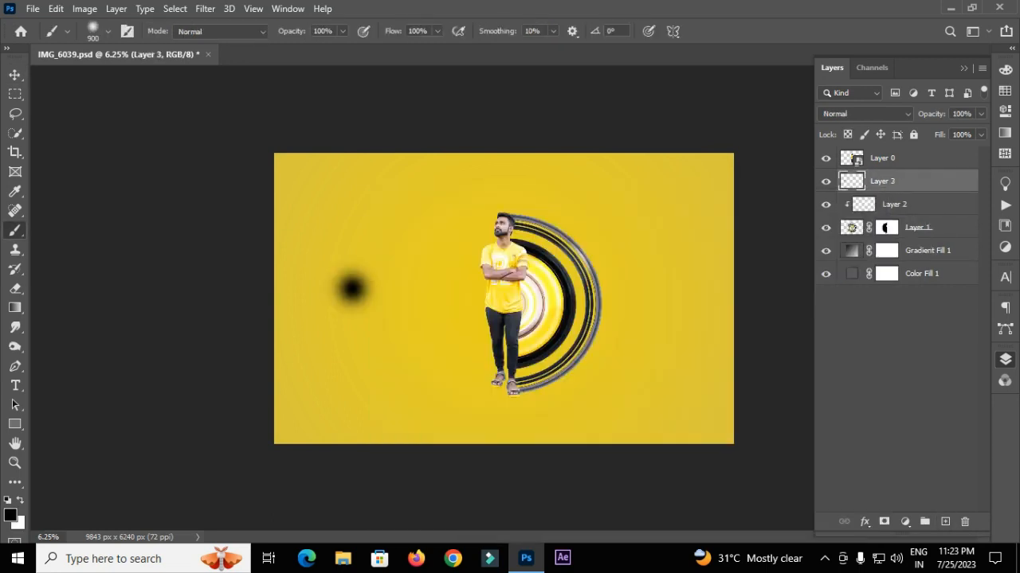
- Flatten the black dot into a thin shadow beneath one foot, and place a duplicate of it beneath the other foot
key("ctrl+plus")
key("ctrl+t")
left_click_drag(301, 326, 513, 432)
left_click(15, 74)
key("ctrl+j")
key("ctrl+t")
key("Return")
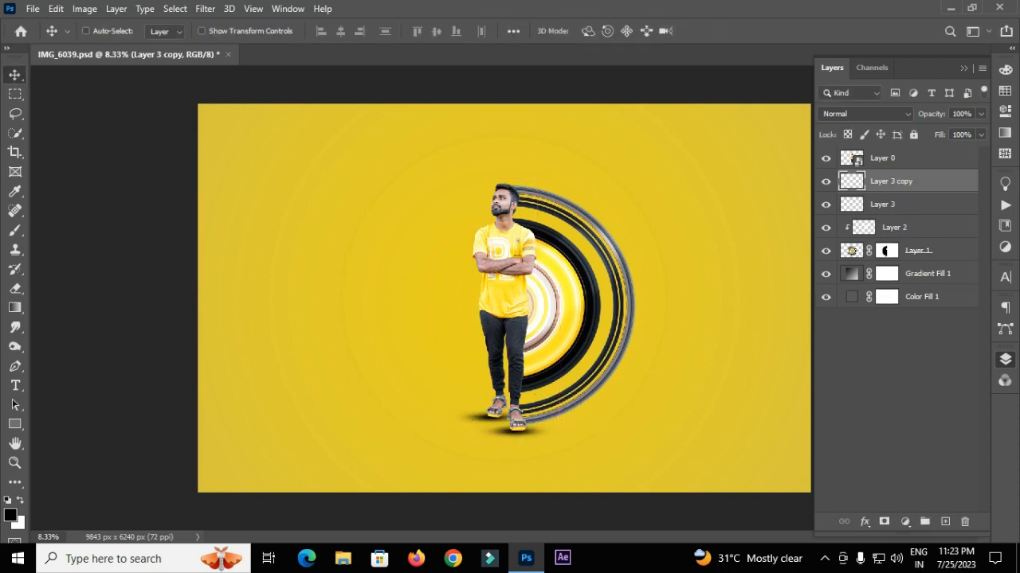
- Add a new empty layer directly above Gradient Fill 1
key("ctrl+minus")
left_click(927, 273)
left_click(945, 522)
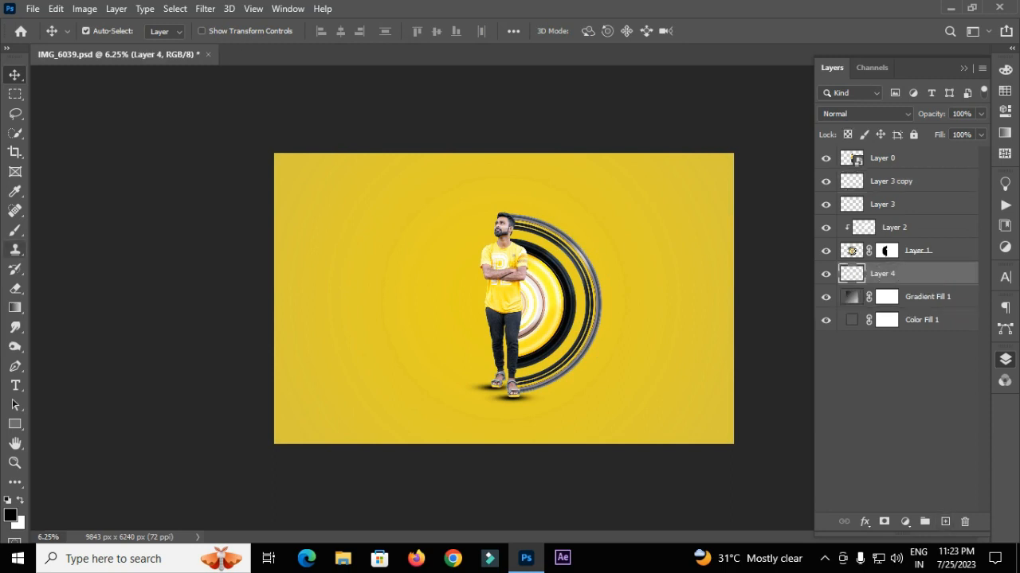
- Paint a large soft white glow behind the man and the rings, starting from a 5000 px brush
left_click(16, 231)
left_click(20, 500)
key("bracketright")
key("bracketright")
key("bracketright")
key("bracketright")
key("bracketright")
key("bracketright")
key("bracketright")
key("bracketright")
key("bracketright")
key("bracketright")
key("bracketright")
key("bracketright")
key("bracketright")
key("bracketright")
key("bracketright")
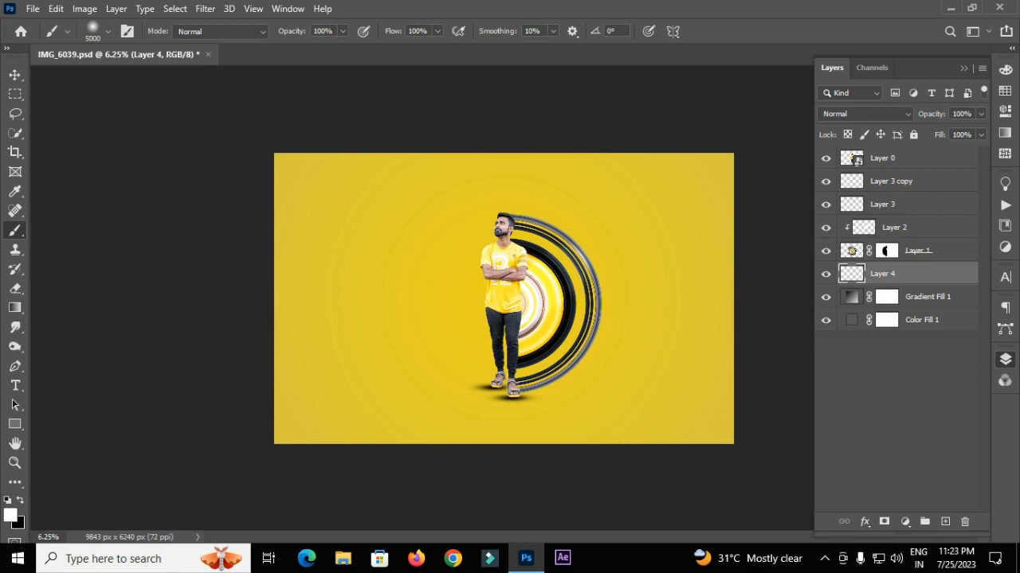
mouse_move(478, 255)
left_mouse_down()
mouse_move(549, 255)
mouse_move(494, 342)
left_mouse_up()
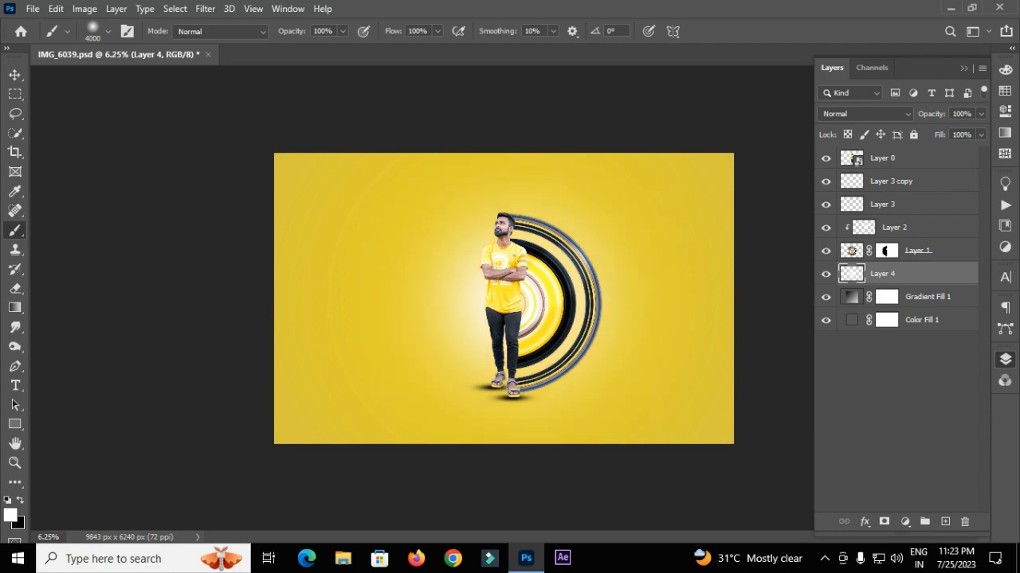
key("bracketleft")
key("bracketleft")
key("bracketleft")
- Scale the white glow layer up to 106%
key("v")
key("ctrl+t")
type("106")
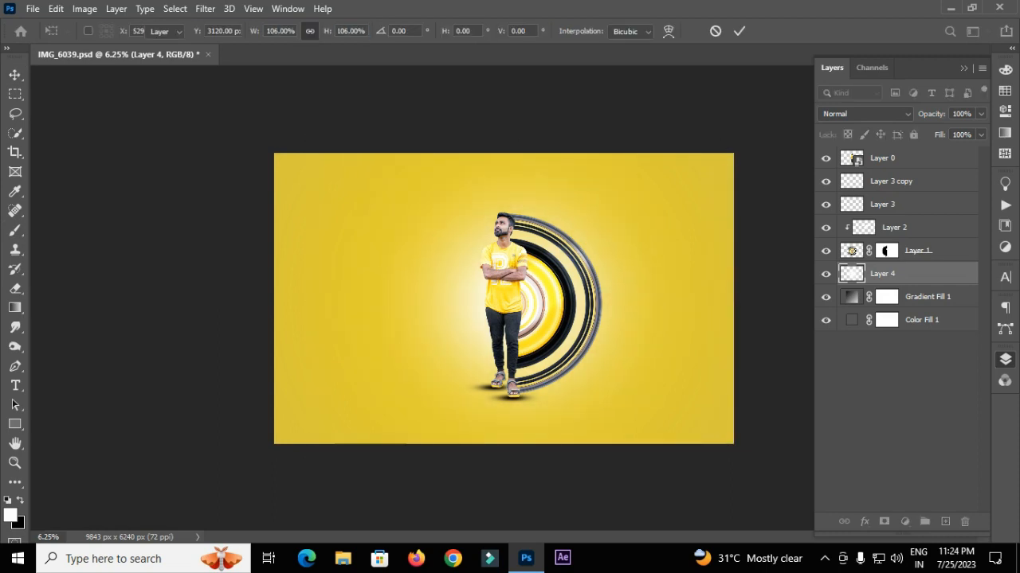
key("Return")
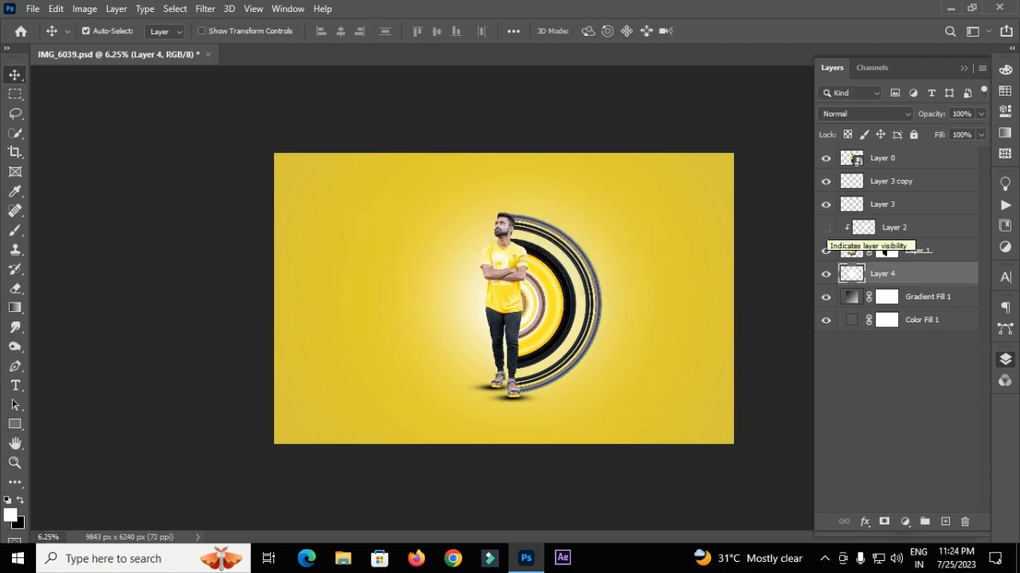
- Compare the rings with the Overlay highlight layer shown and hidden, and delete that layer
left_click(894, 227)
left_click(825, 227)
left_click(825, 227)
left_click(825, 227)
left_click(825, 227)
key("Delete")
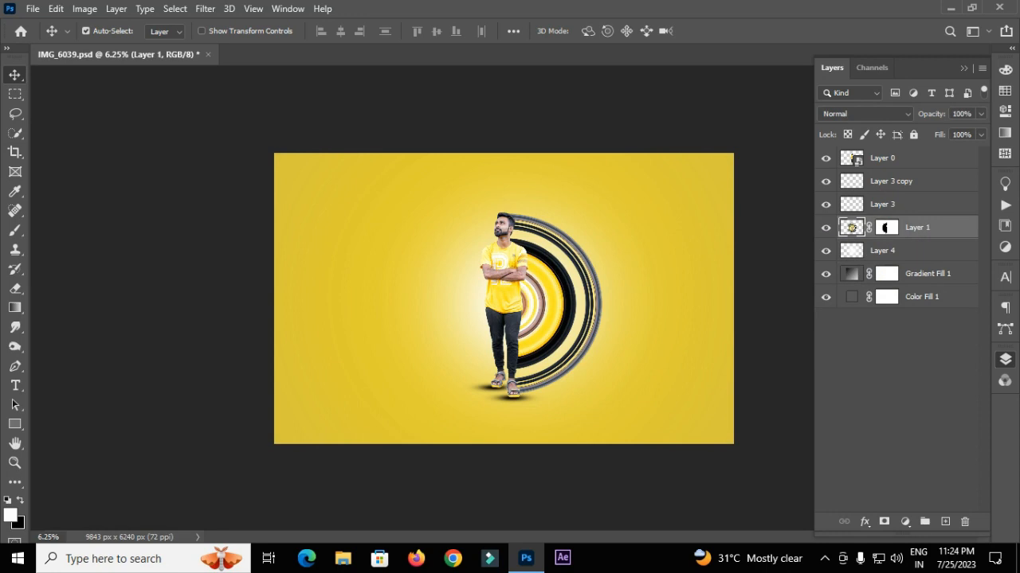
- Examine the whole composition at fit-to-screen size without the layer list covering it
key("z")
left_click(447, 31)
key("F7")
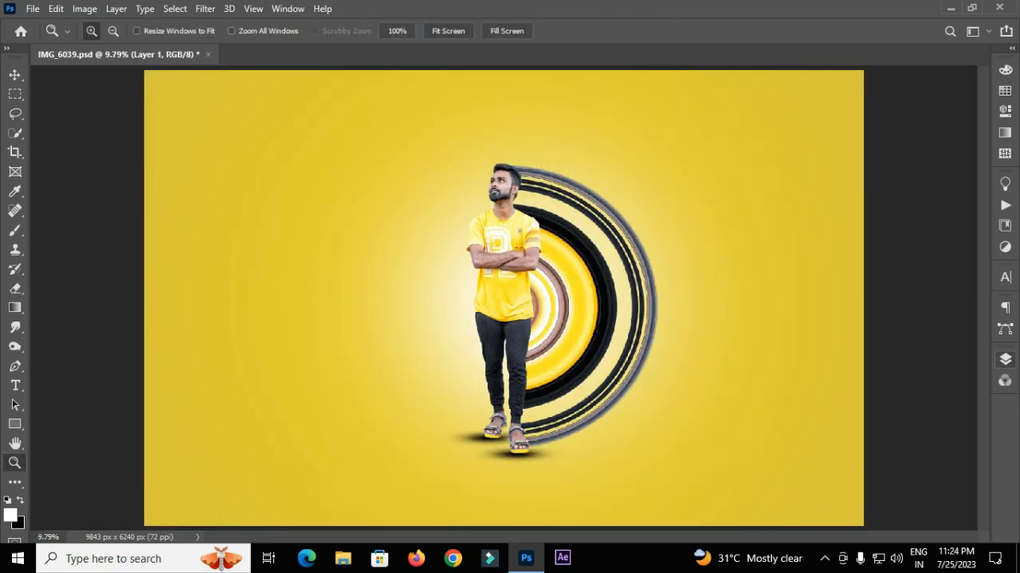
key("F7")
- Stamp all visible layers into a new merged layer above Layer 0 and duplicate the merged layer
left_click(881, 158)
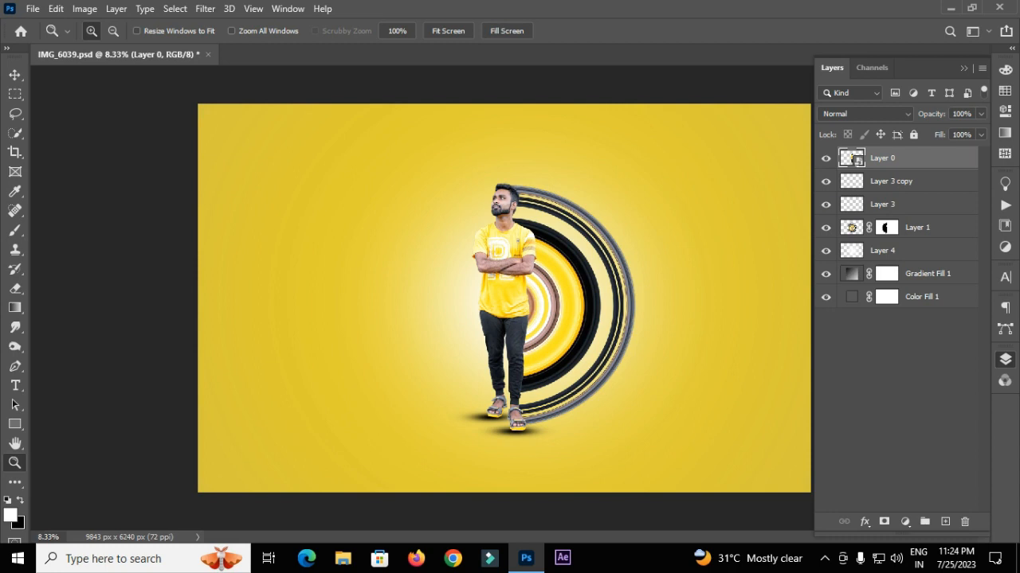
key("ctrl+alt+shift+e")
key("ctrl+j")
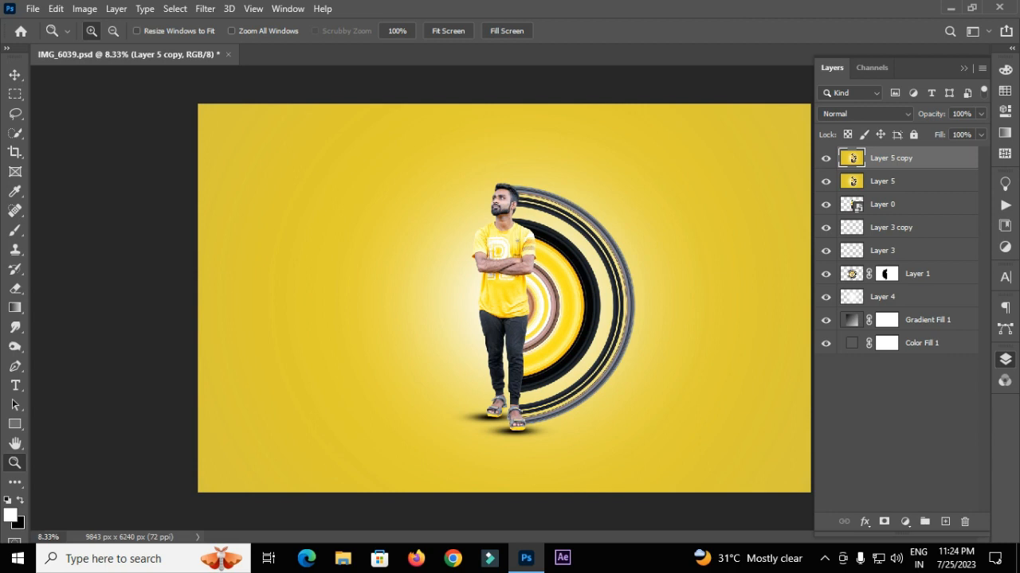
- Open the merged layer copy in the Camera Raw filter with a before/after view and set the Greens hue to -100
key("ctrl+shift+a")
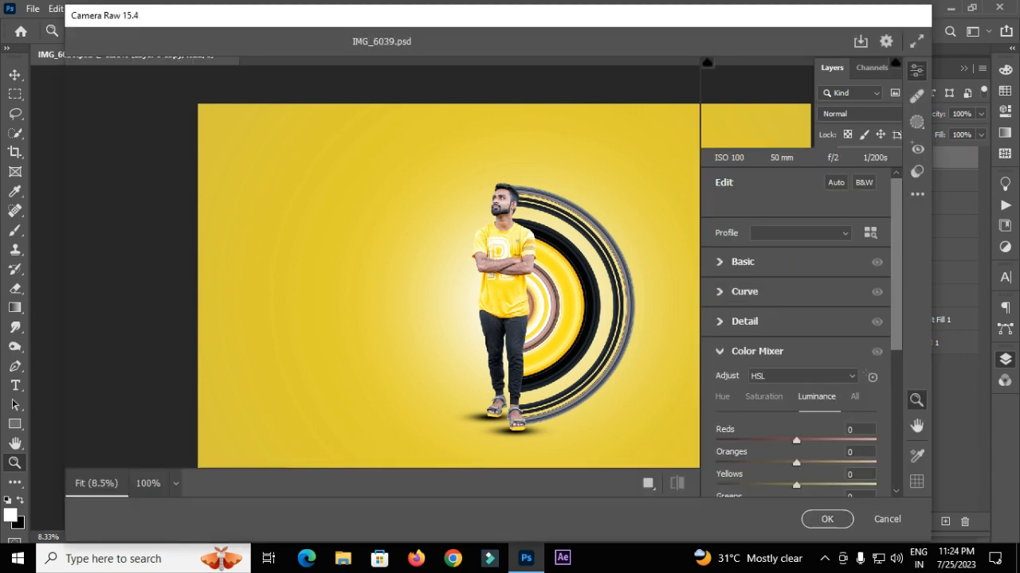
key("q")
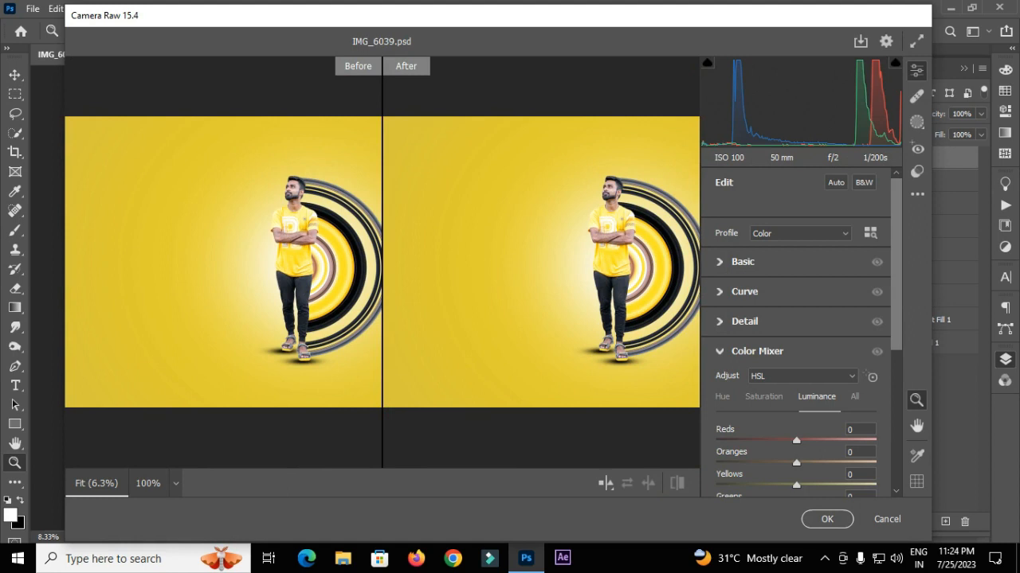
scroll(796, 334, "down", 3)
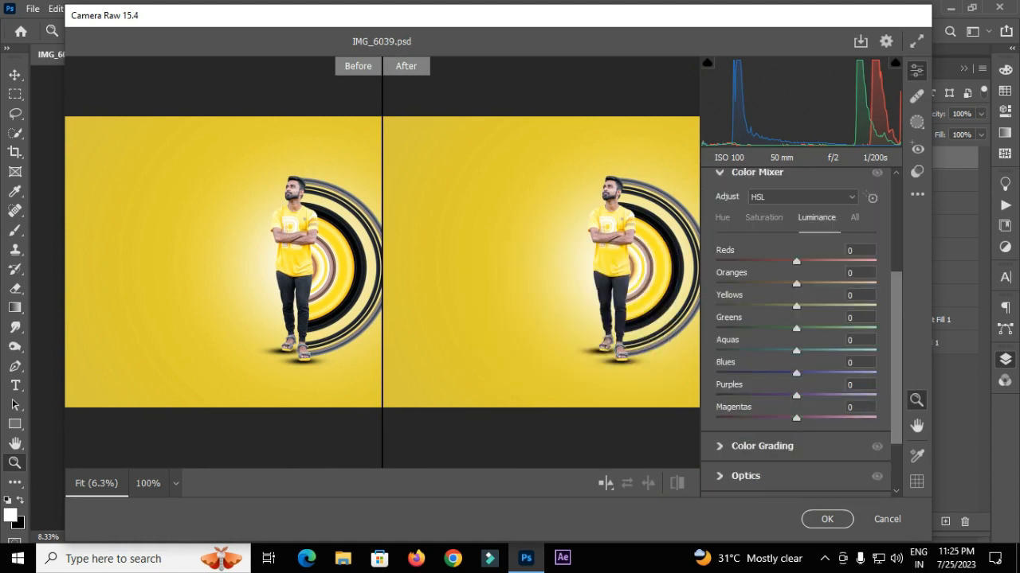
left_click(722, 217)
left_click_drag(795, 327, 716, 327)
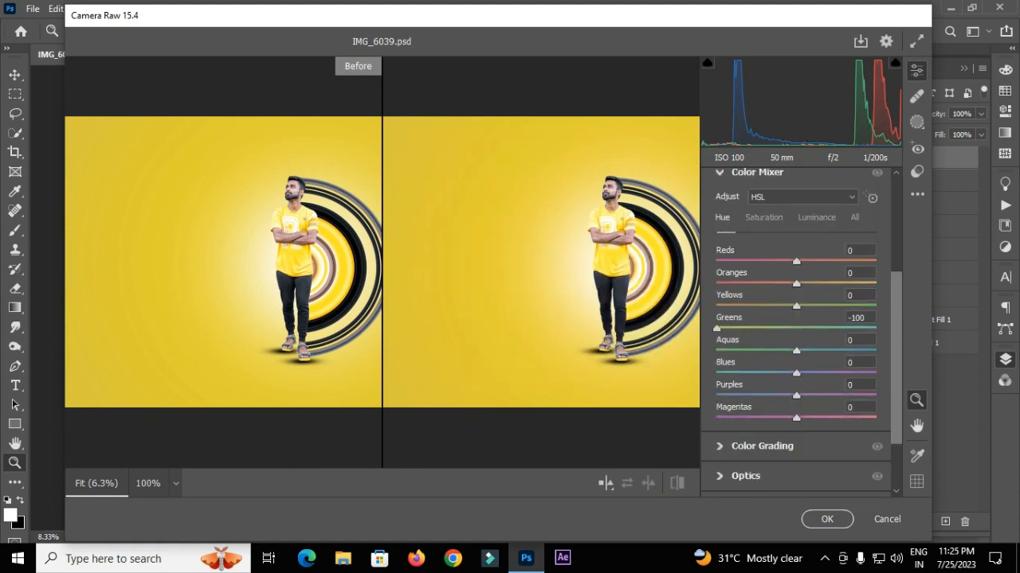
- In the Color Mixer, set the Yellows luminance to 0 and the Yellows saturation to +12
left_click(763, 217)
mouse_move(796, 306)
left_mouse_down()
mouse_move(820, 306)
mouse_move(790, 306)
left_mouse_up()
left_click(816, 217)
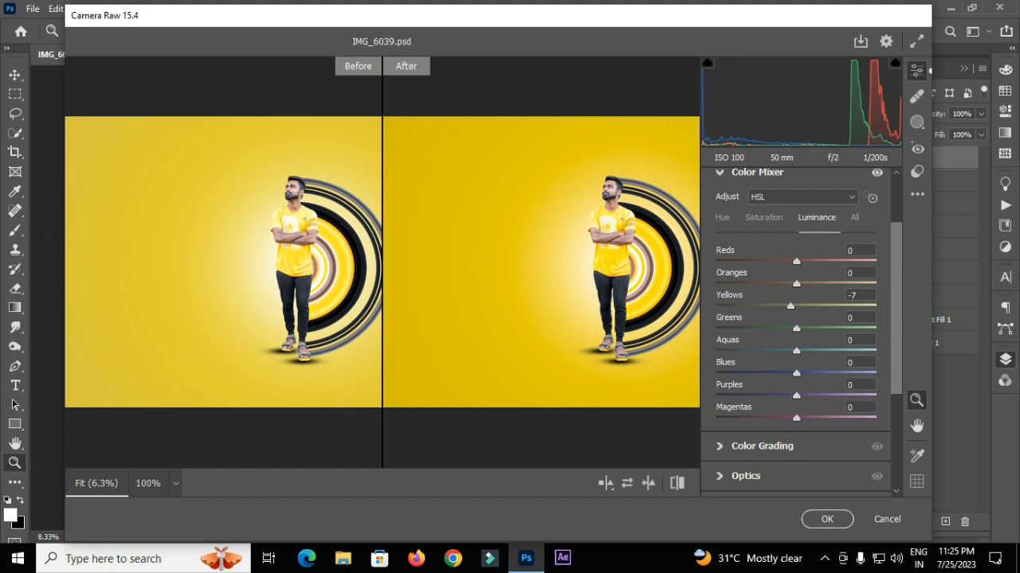
left_click(850, 295)
type("0")
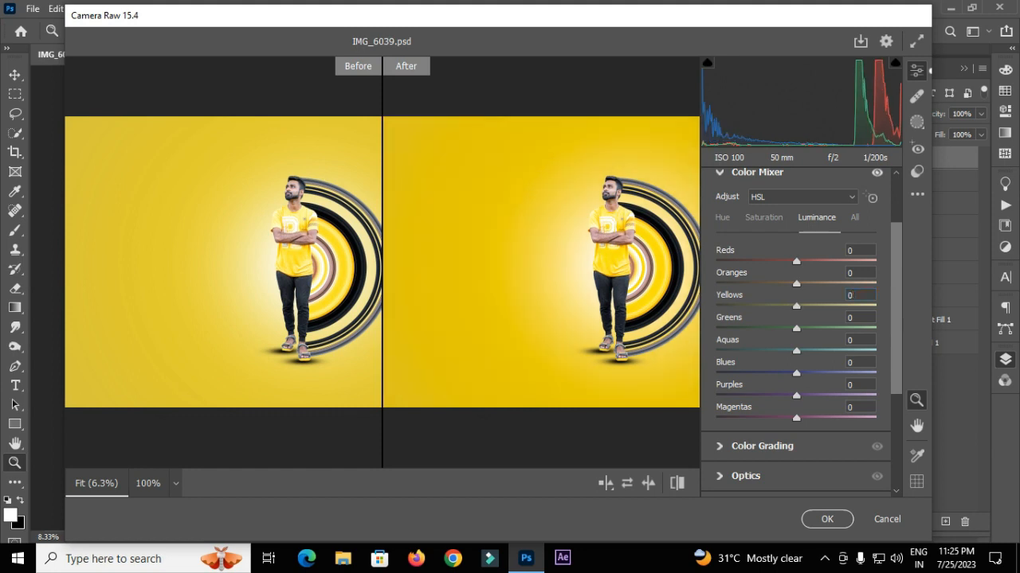
left_click(763, 217)
key("h")
left_click_drag(542, 263, 446, 266)
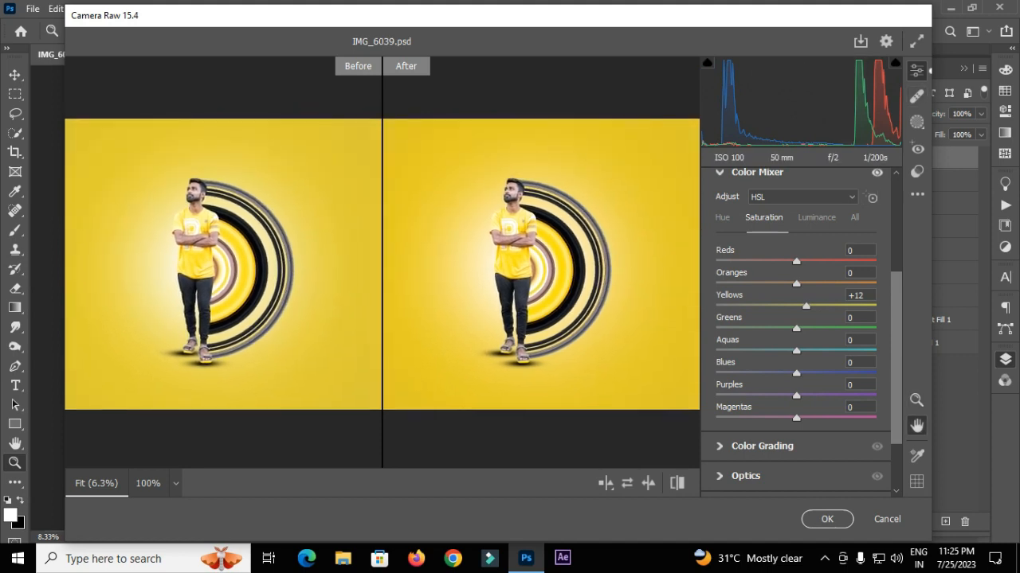
- Set the Detail sharpening to 19 in the Camera Raw filter
left_click(757, 172)
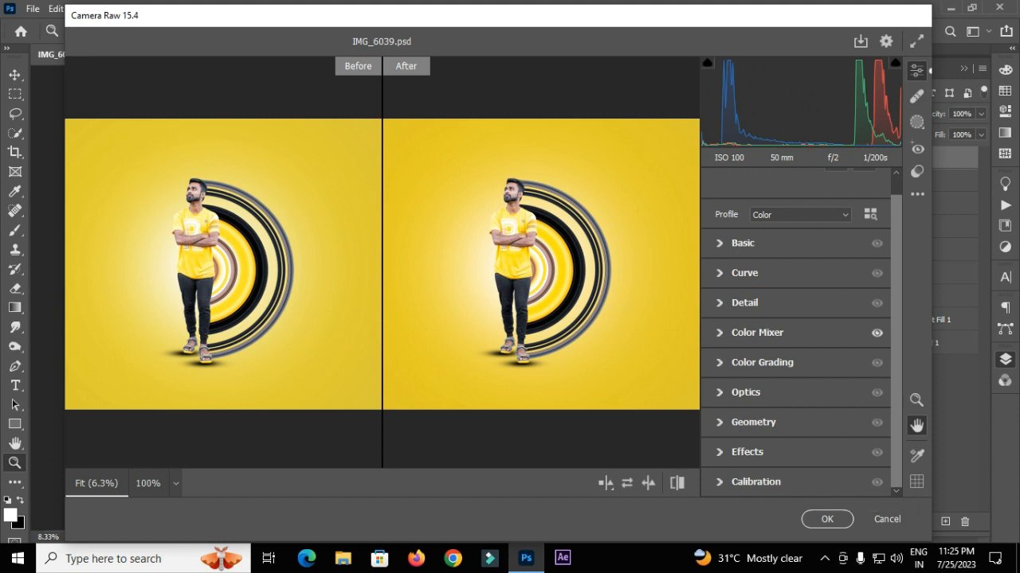
left_click(744, 302)
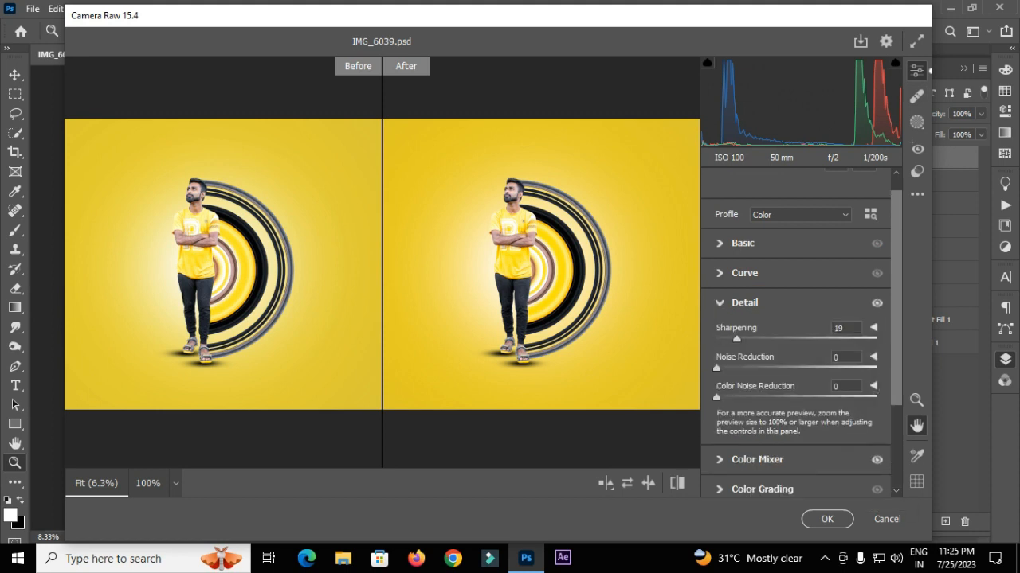
left_click(744, 302)
- Warm the image with a white balance temperature of +4 and apply the Camera Raw filter to the layer
left_click(742, 243)
left_click(852, 230)
type("6")
key("Return")
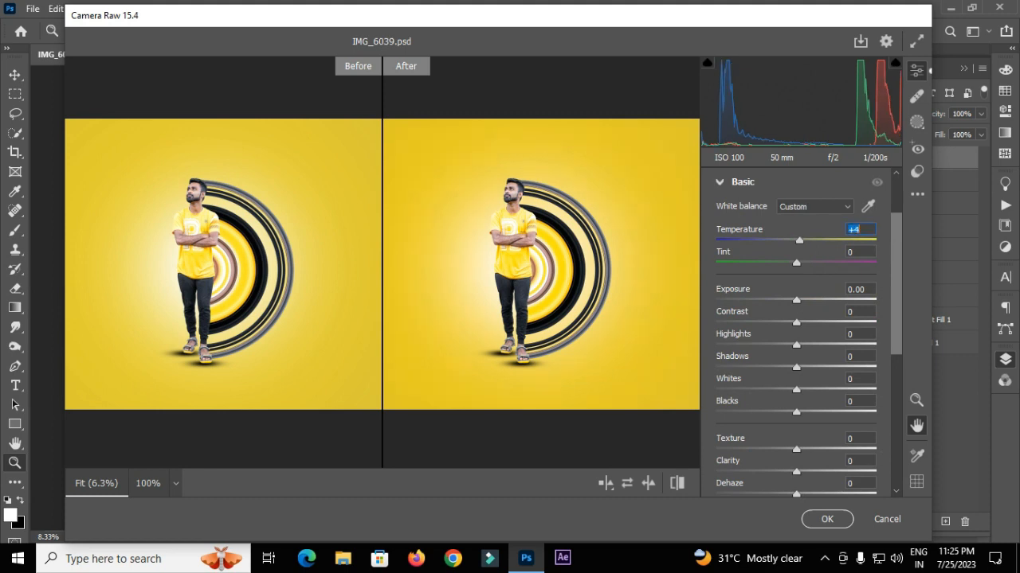
left_click(742, 181)
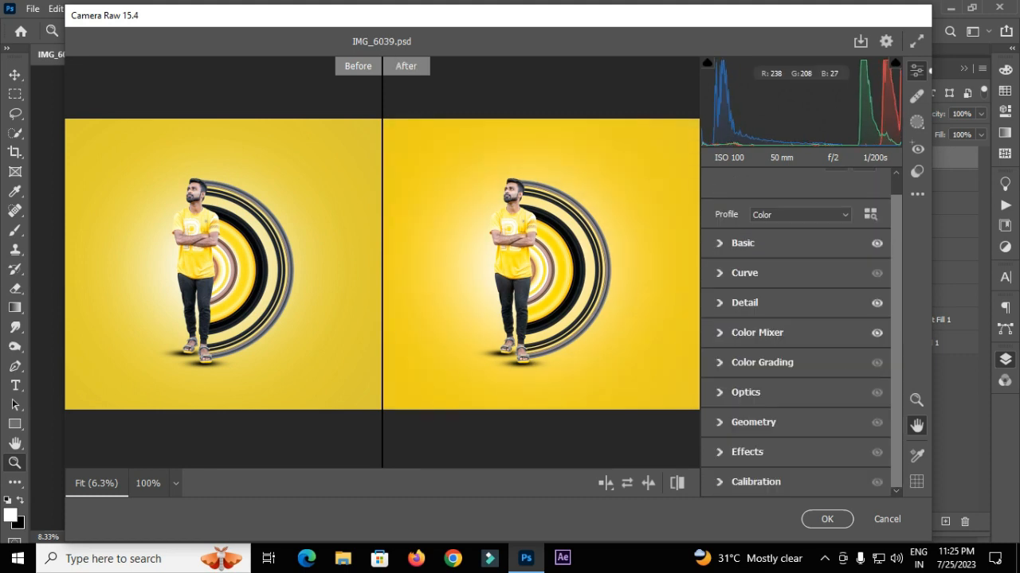
left_click(827, 518)
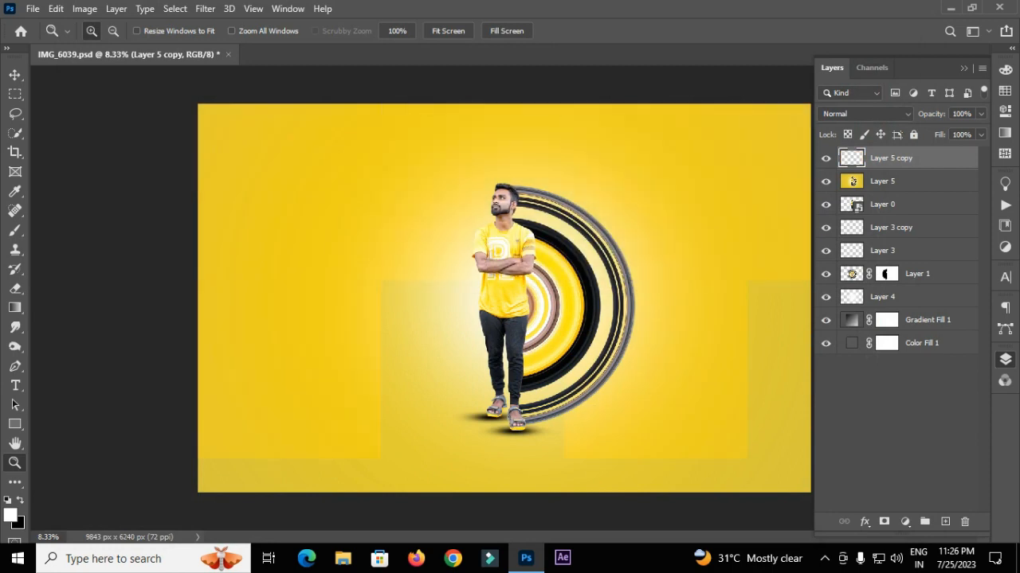
- Examine the color-graded composition fitted to the screen with the layer list hidden
key("F7")
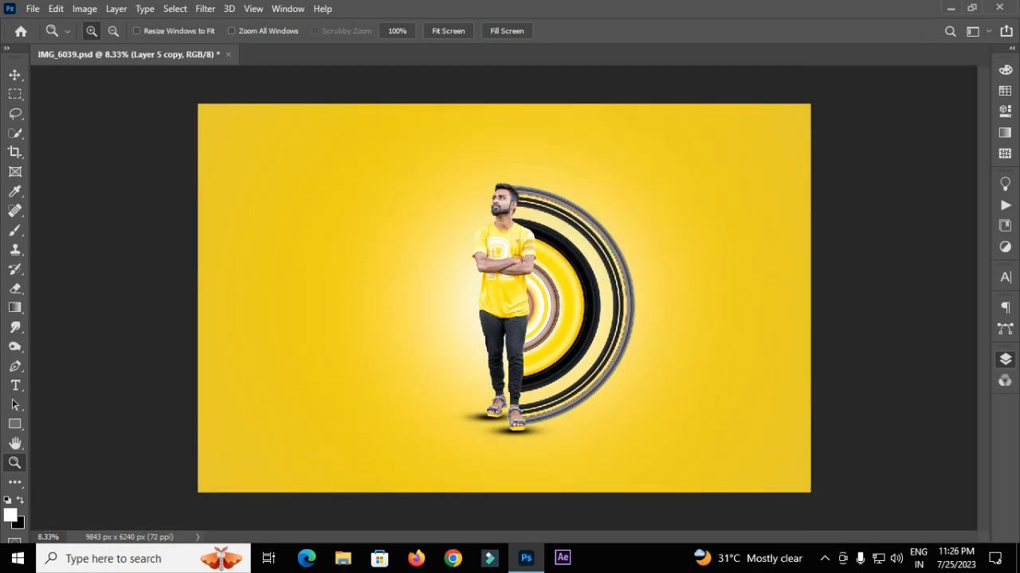
key("ctrl+0")
key("v")
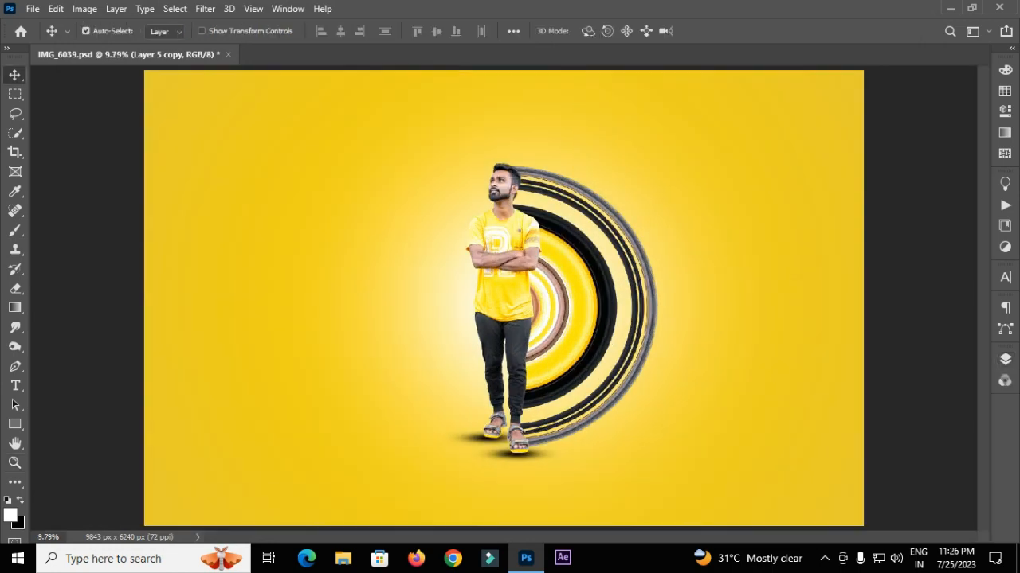